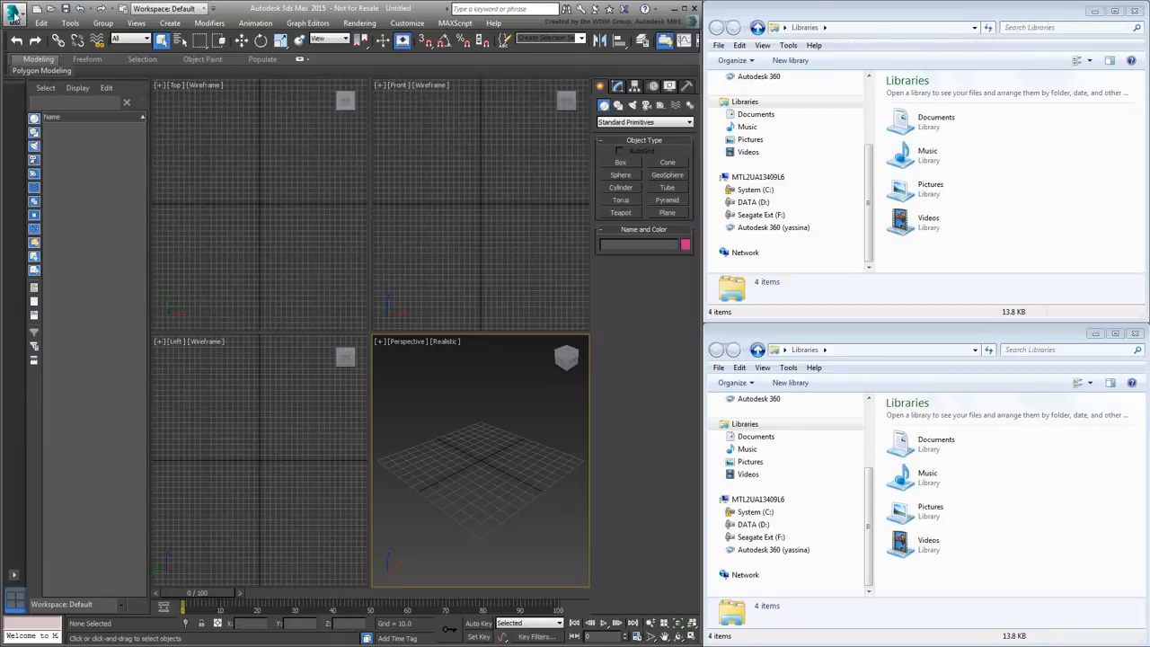
Reset 3ds Max to a fresh, empty scene and confirm the reset.
click(15, 17)
click(54, 72)
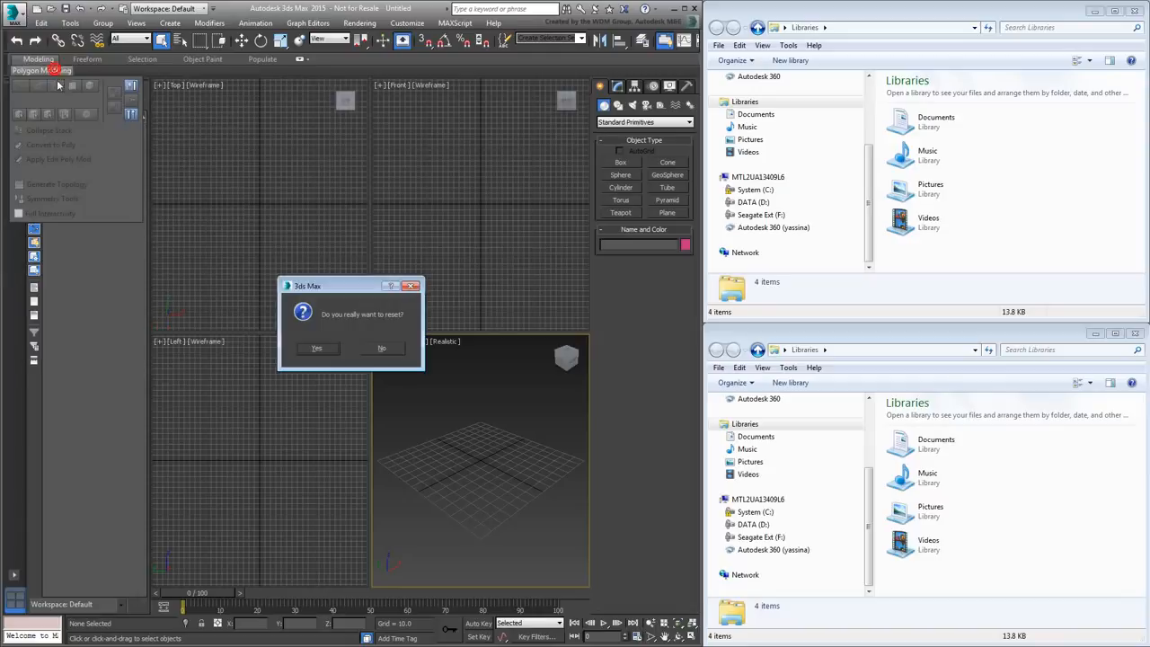
click(337, 353)
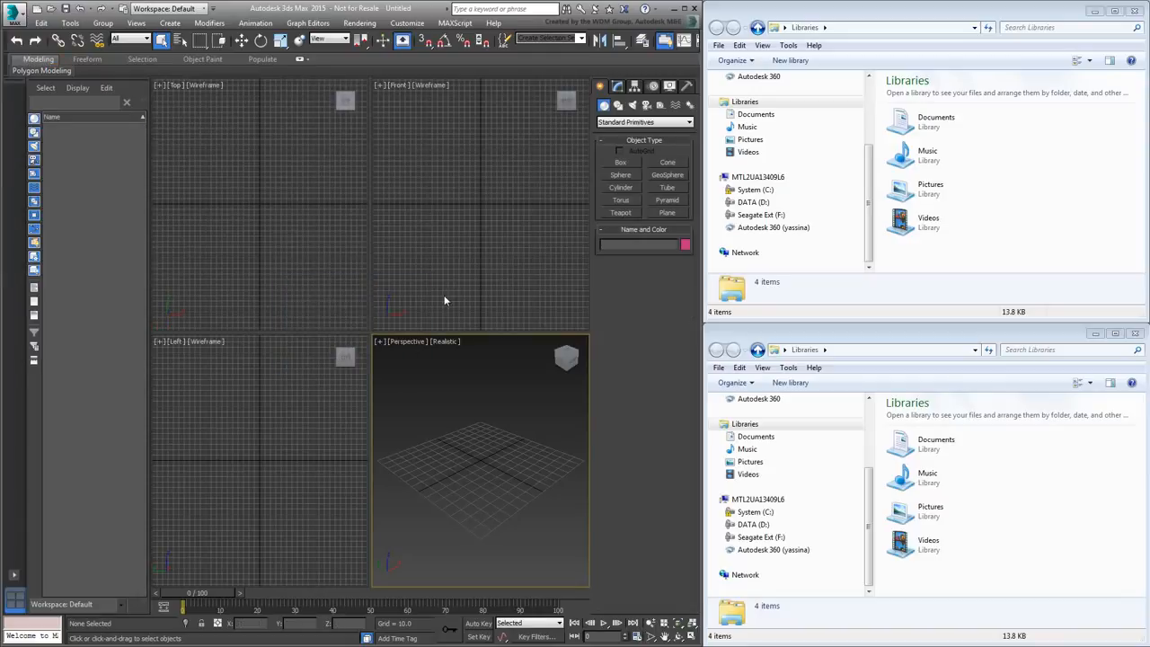
Bring up the Welcome Screen, open the Template Manager, and move its dialog clear of the Explorer windows.
click(493, 24)
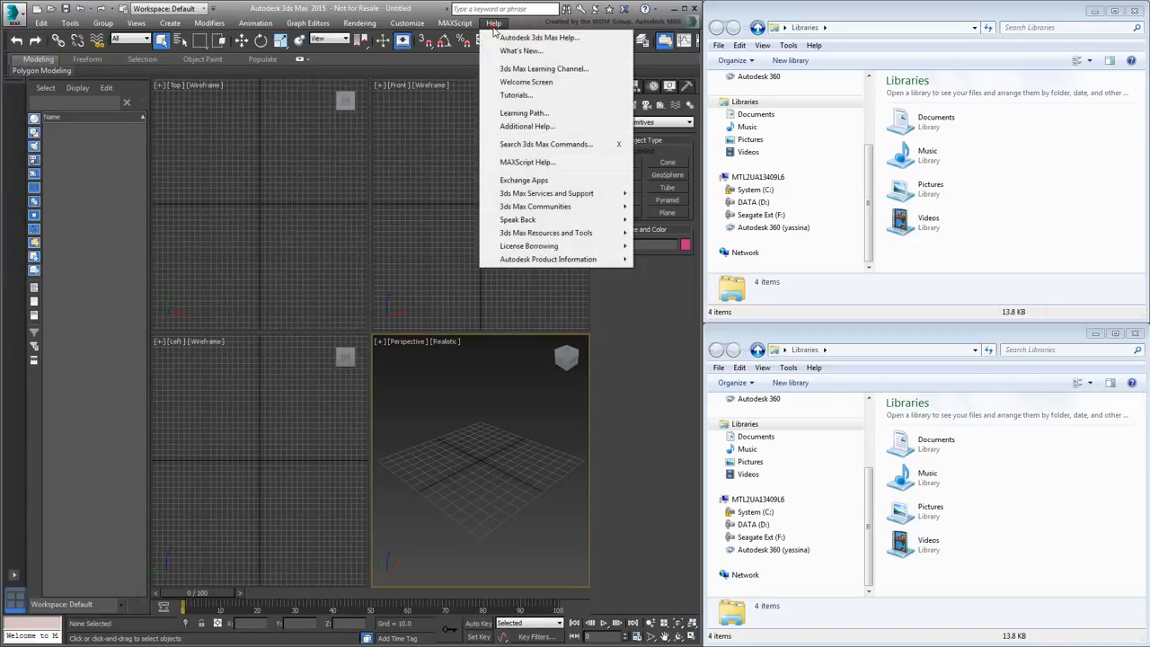
click(526, 81)
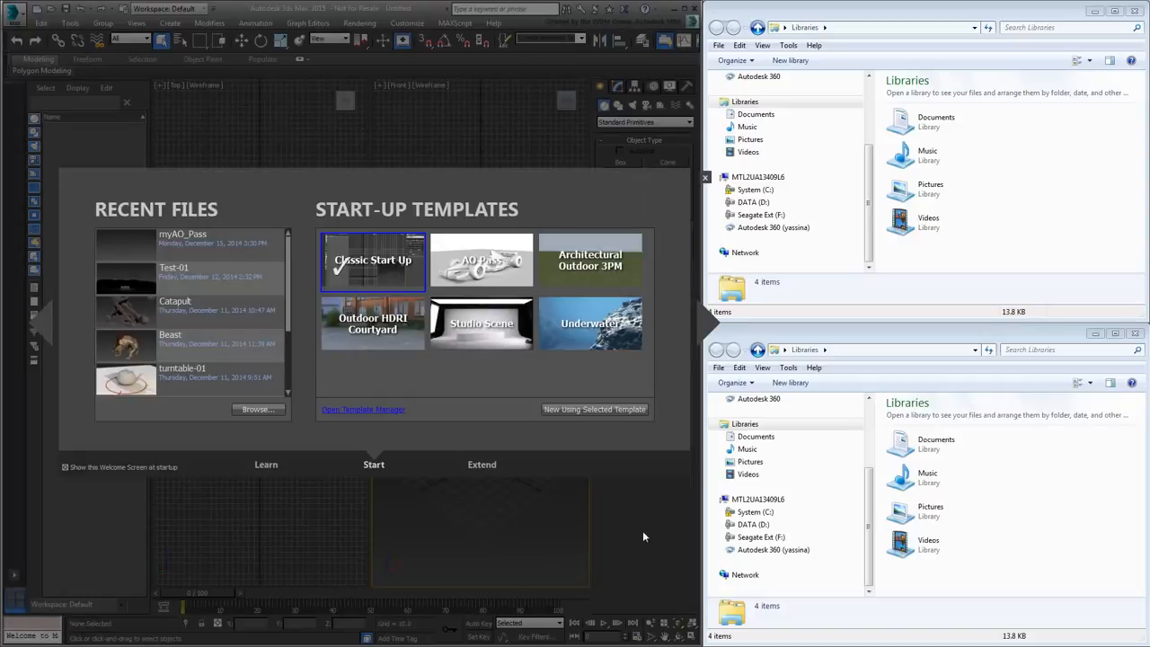
click(379, 410)
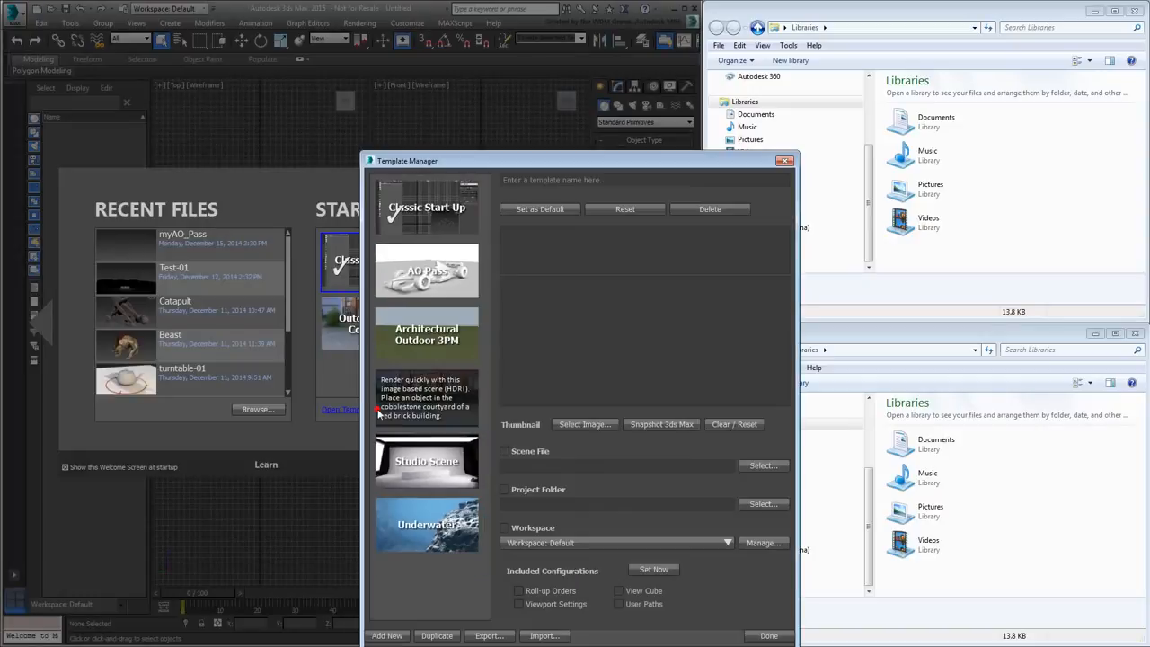
drag(536, 162, 208, 100)
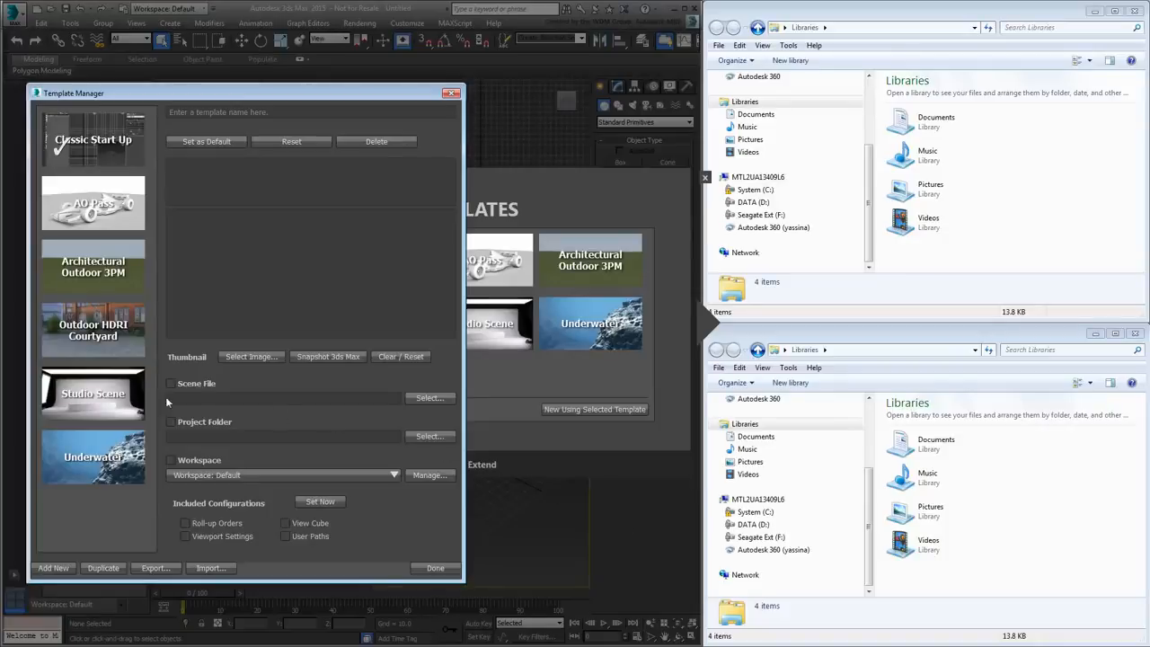
Select the Studio Scene template and inspect its full scene file path.
click(100, 394)
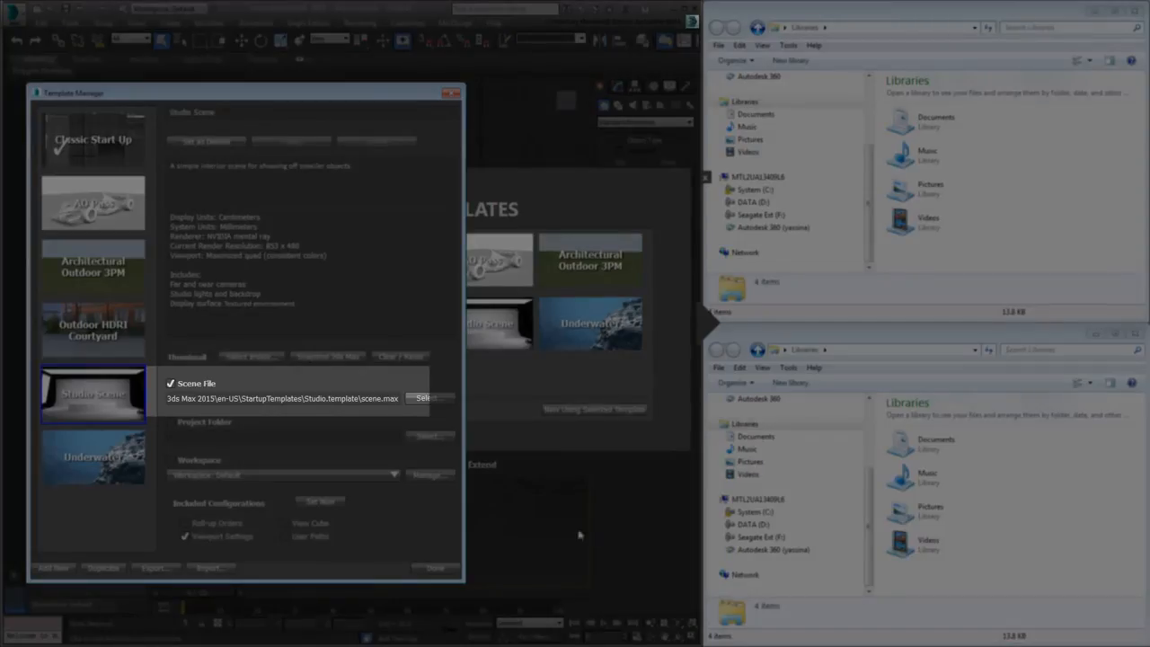
drag(208, 399, 356, 400)
click(452, 509)
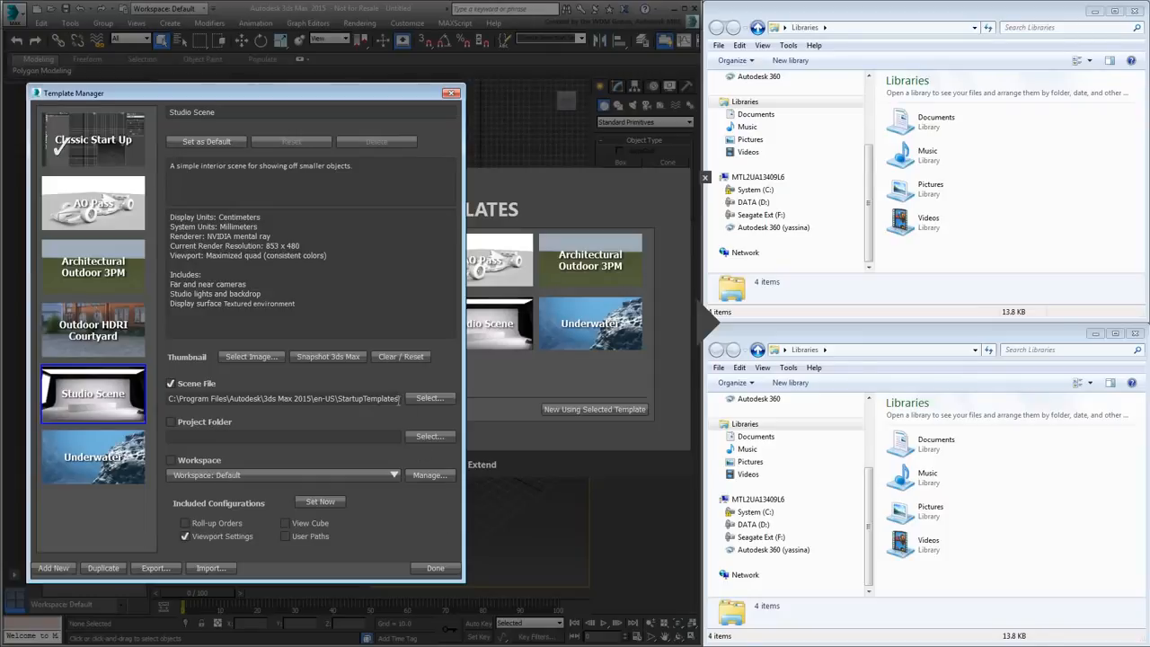
Copy the Studio Scene path up to StartupTemplates and open that folder in the upper Explorer window.
drag(393, 397, 151, 408)
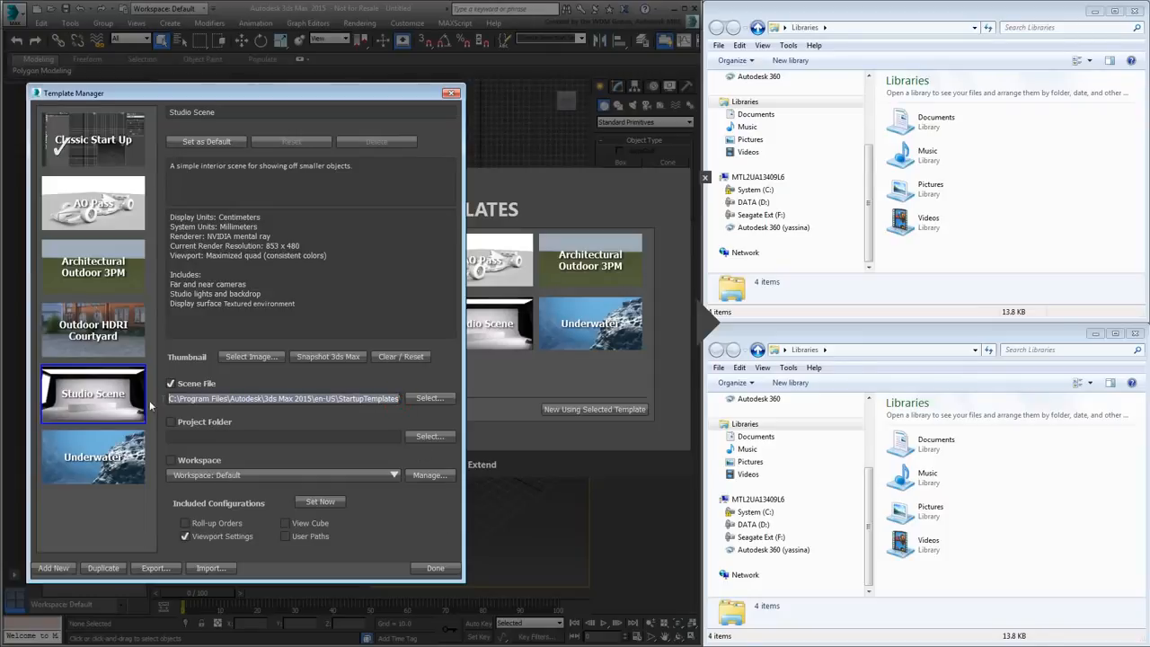
right_click(229, 397)
click(259, 449)
click(845, 32)
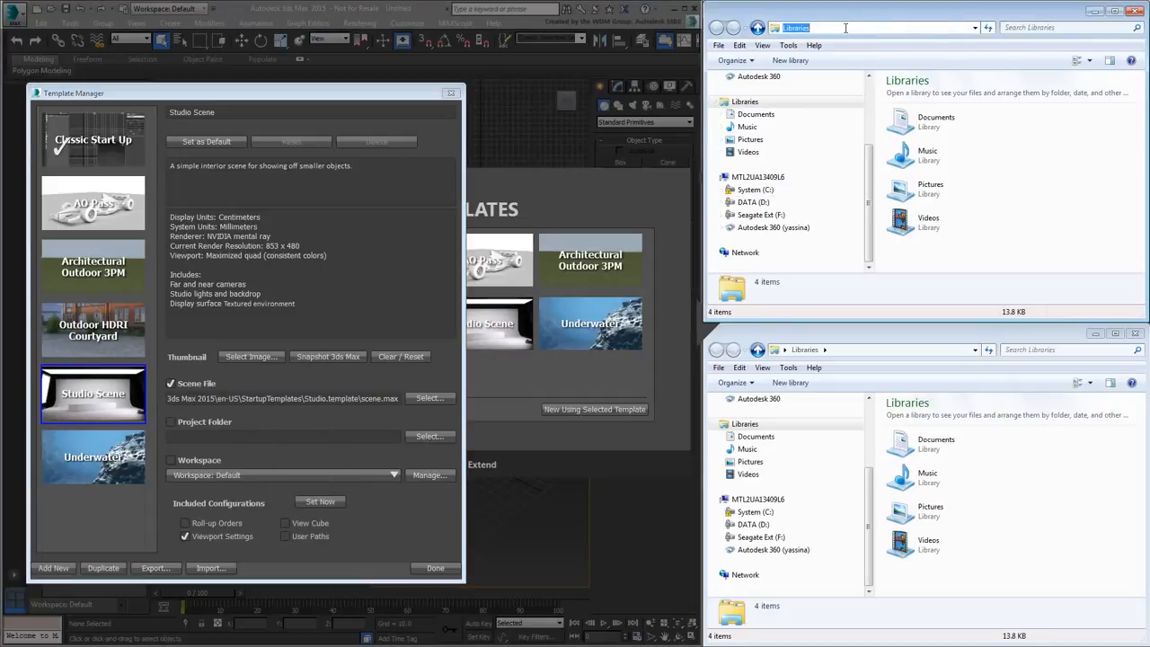
right_click(844, 29)
click(872, 81)
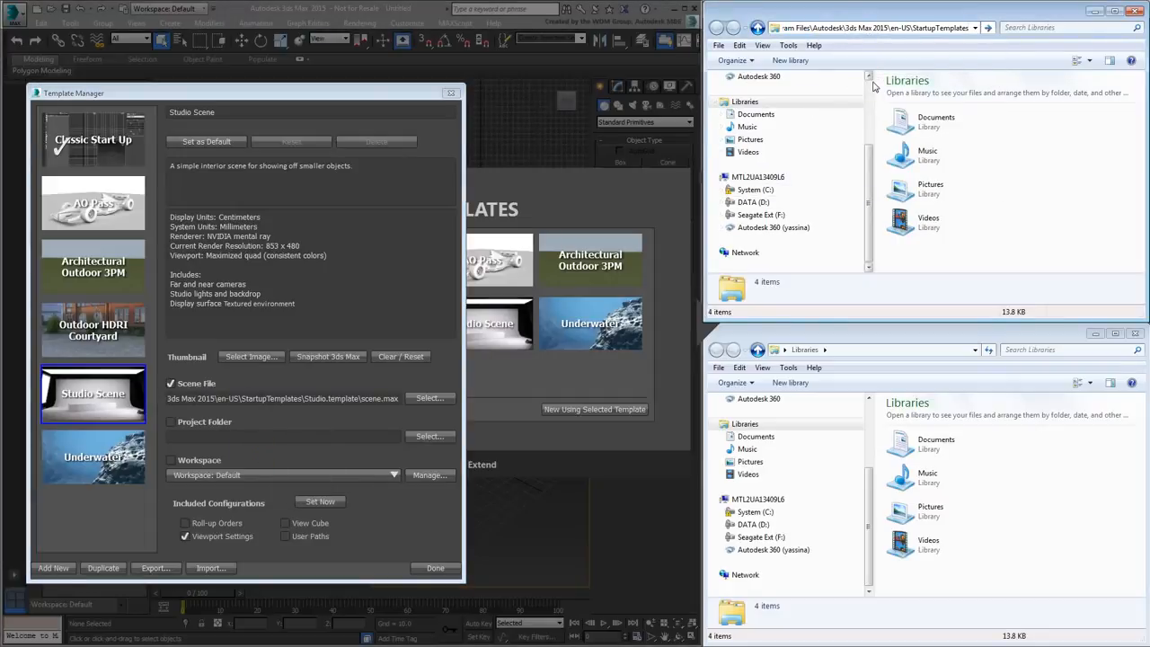
key(Return)
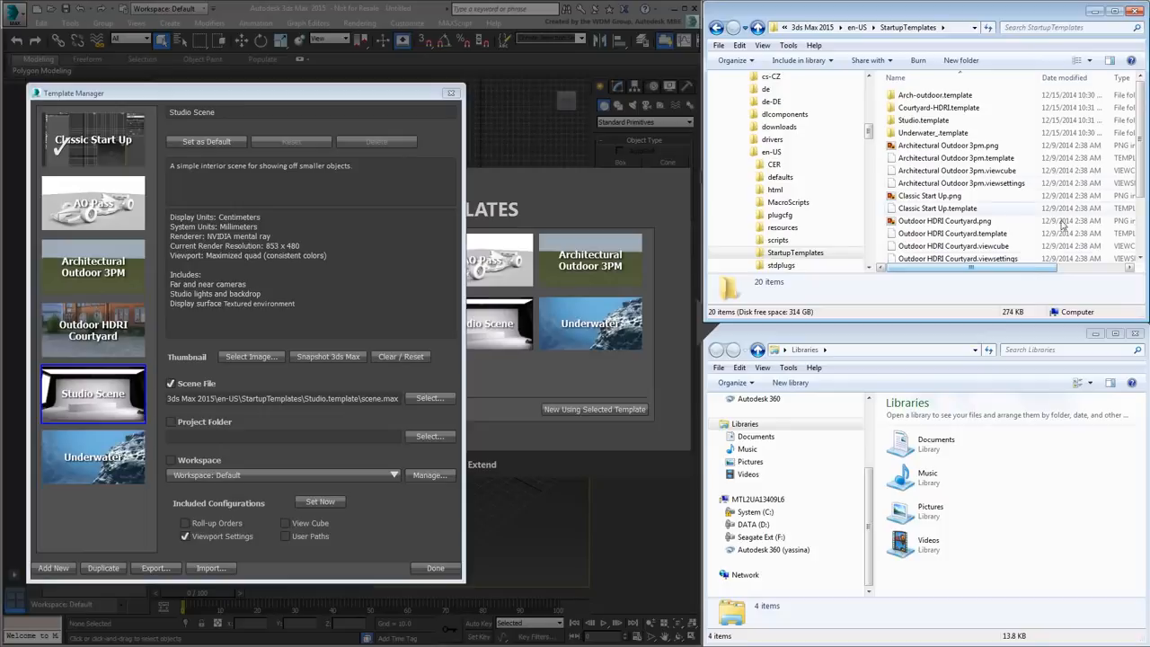
Compare the Architectural Outdoor 3PM and Studio Scene templates with the files in the StartupTemplates folder.
mouse_move(1143, 124)
mouse_down()
mouse_move(1143, 167)
mouse_move(1140, 122)
mouse_up()
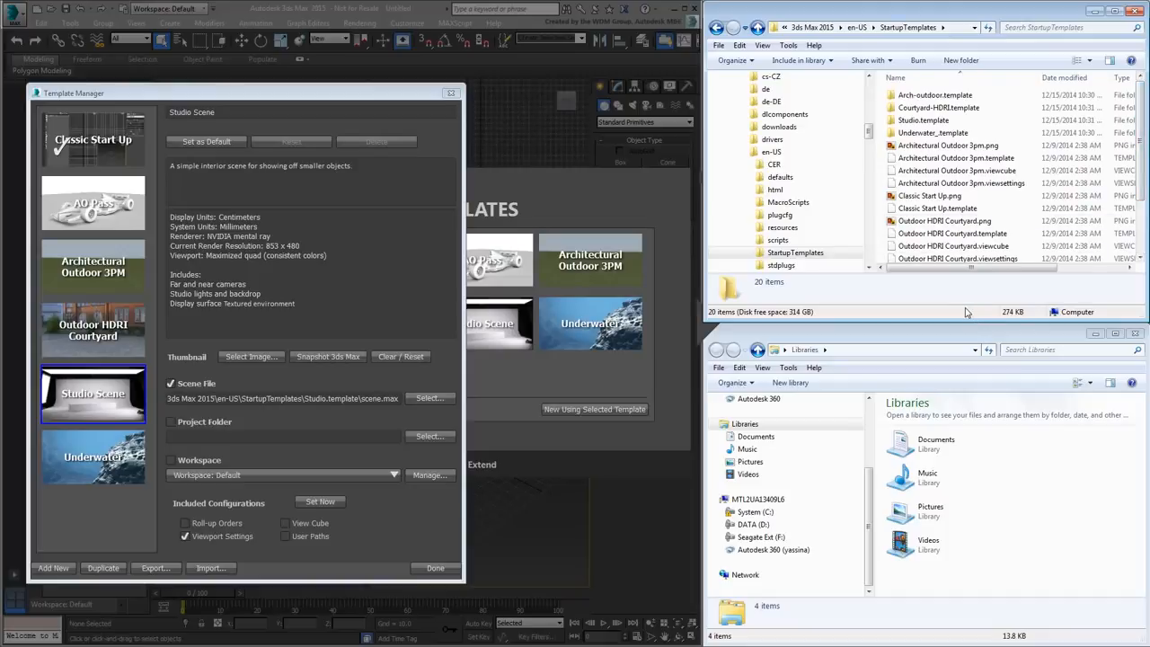
click(91, 269)
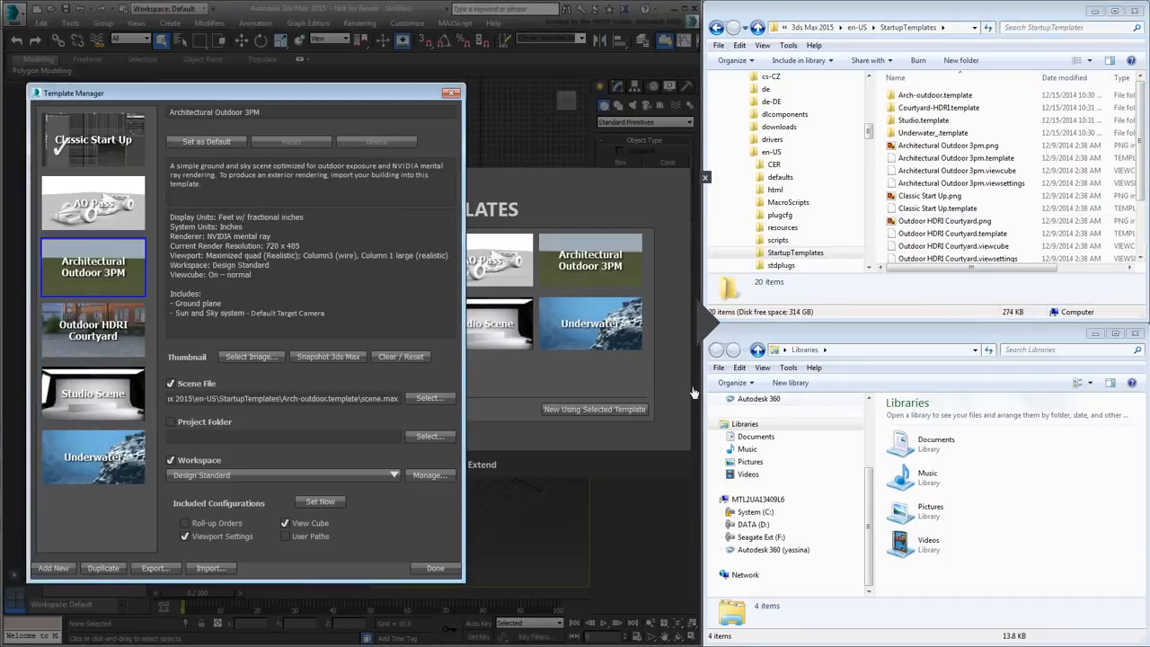
mouse_move(1143, 129)
mouse_down()
mouse_move(1140, 161)
mouse_move(1140, 125)
mouse_up()
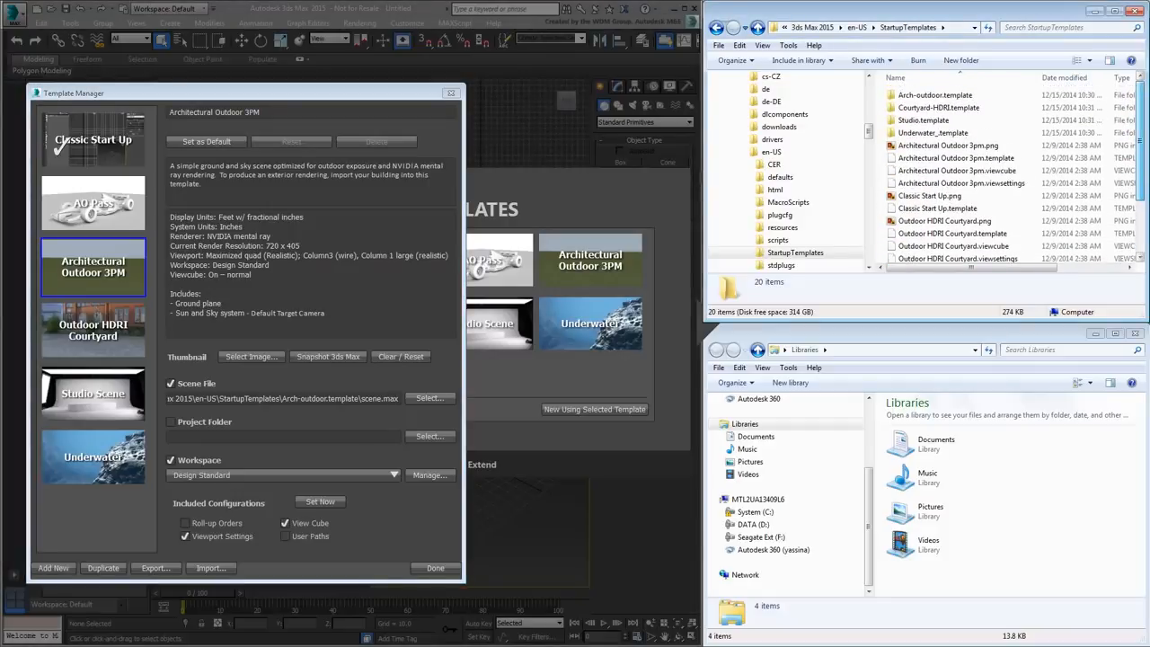
click(87, 394)
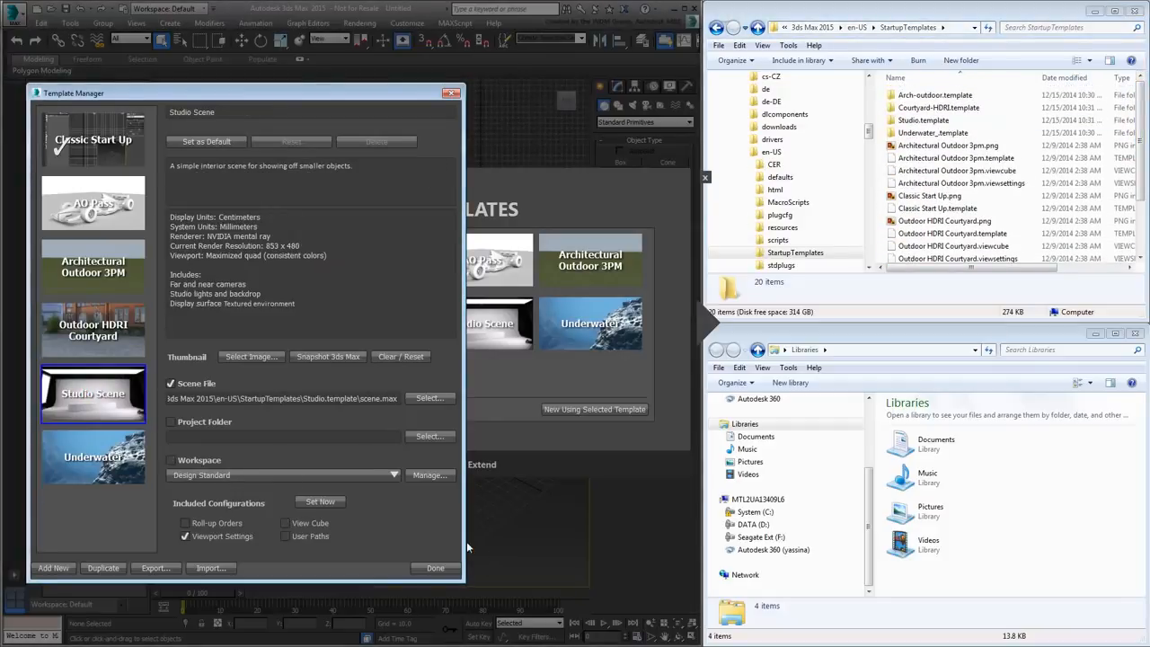
drag(1140, 135, 1138, 206)
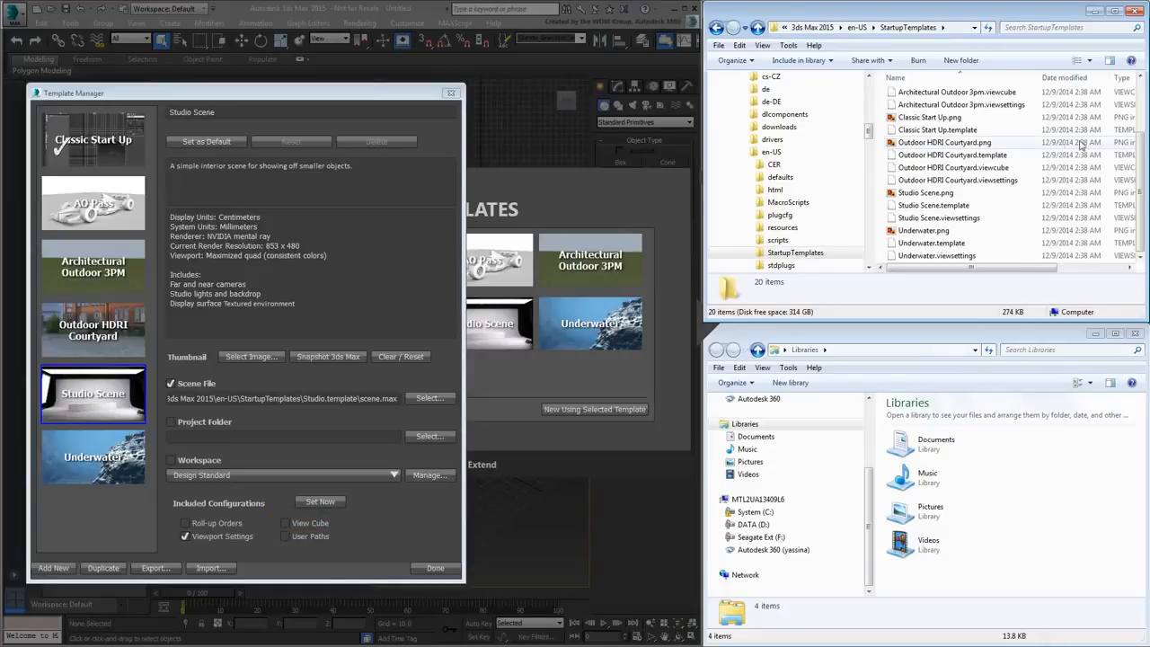
drag(1139, 198, 1141, 144)
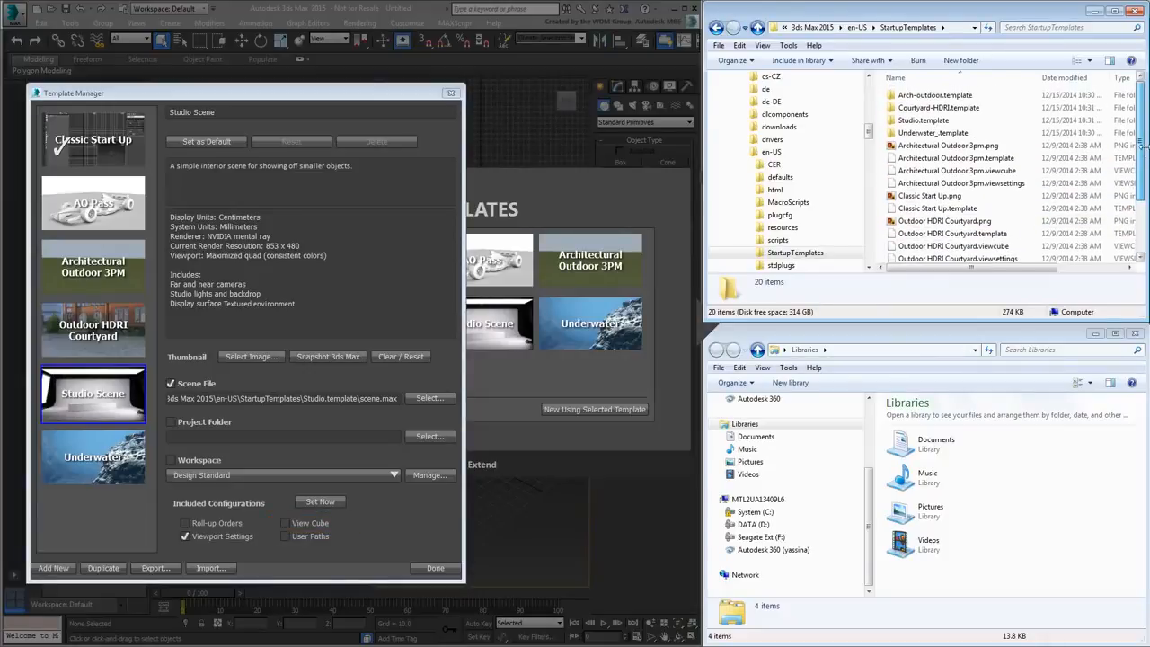
Select the Architectural Outdoor 3PM template and examine the Arch-outdoor, Underwater and Courtyard-HDRI template subfolders, returning to StartupTemplates.
click(109, 280)
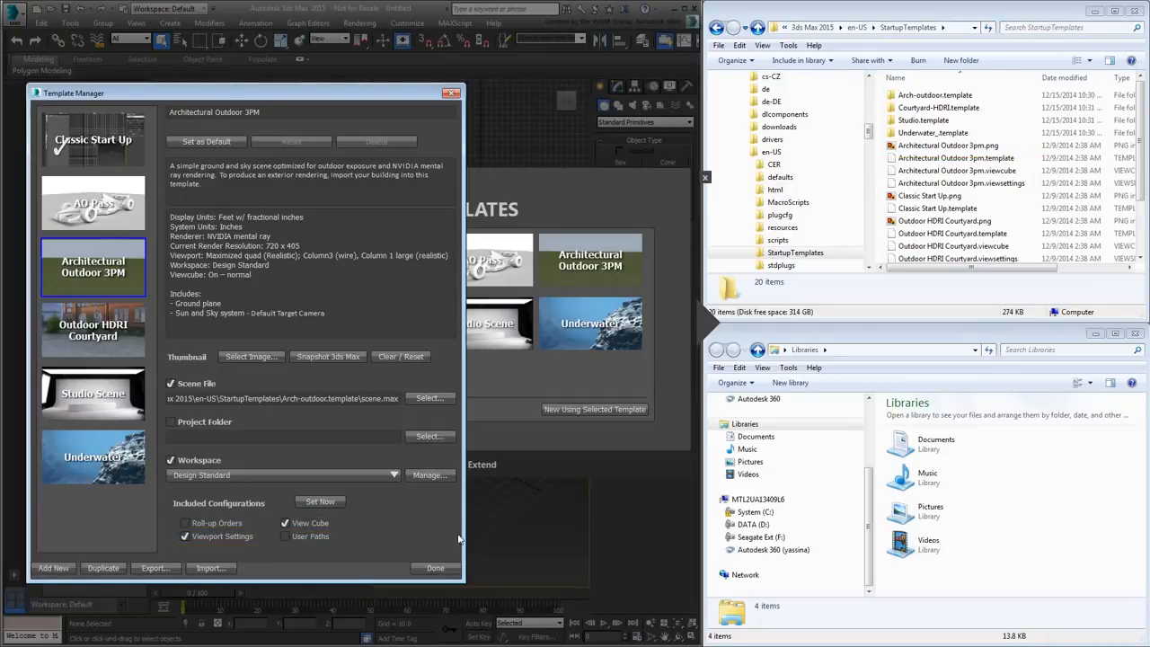
double_click(936, 95)
key(BackSpace)
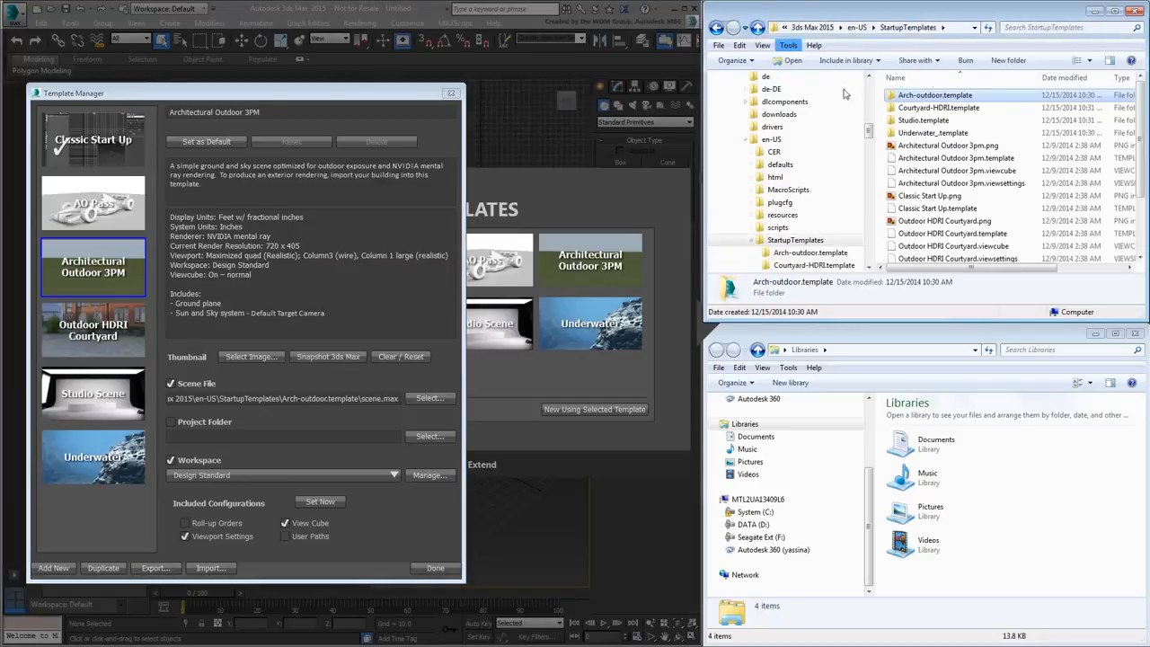
double_click(923, 133)
click(757, 27)
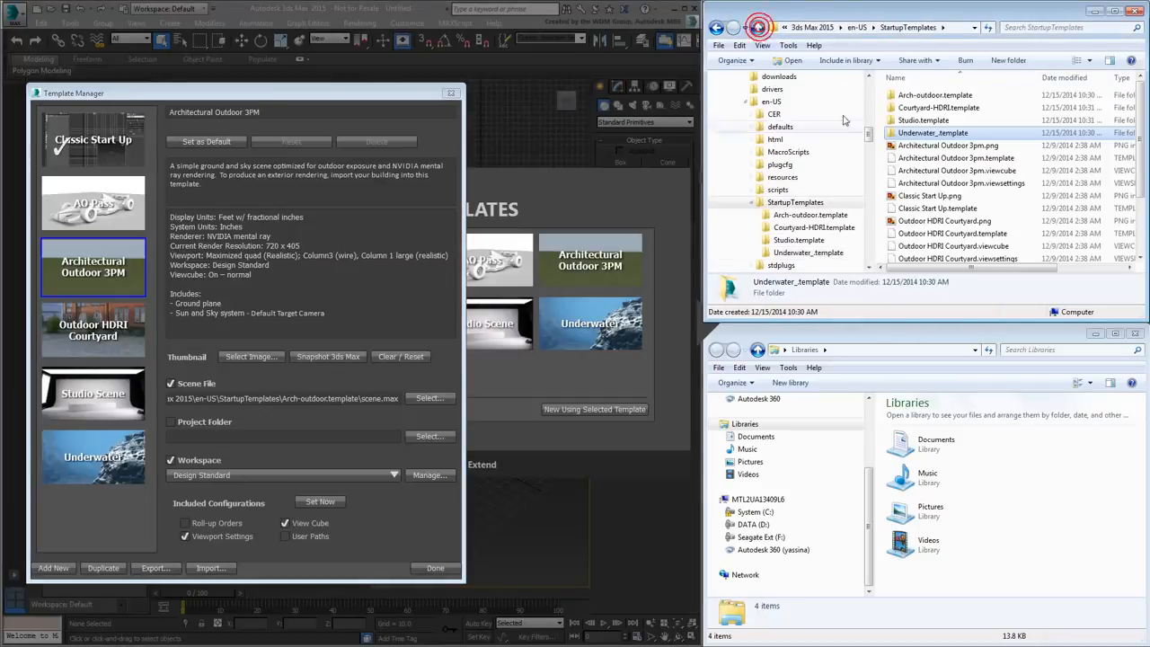
double_click(930, 108)
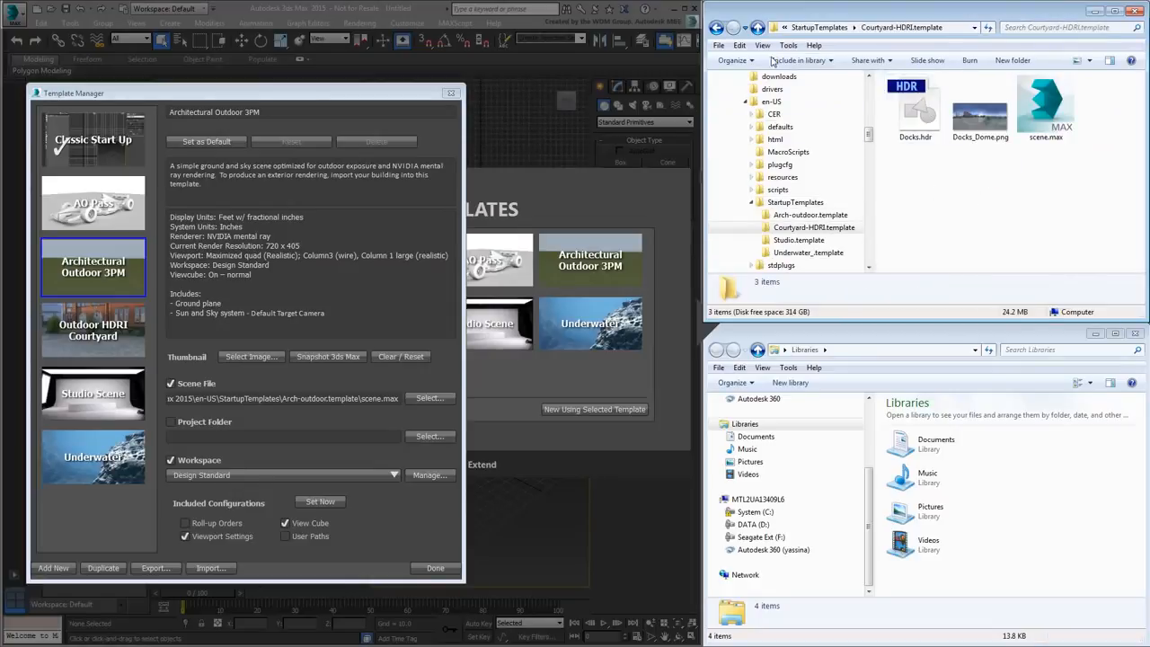
click(758, 27)
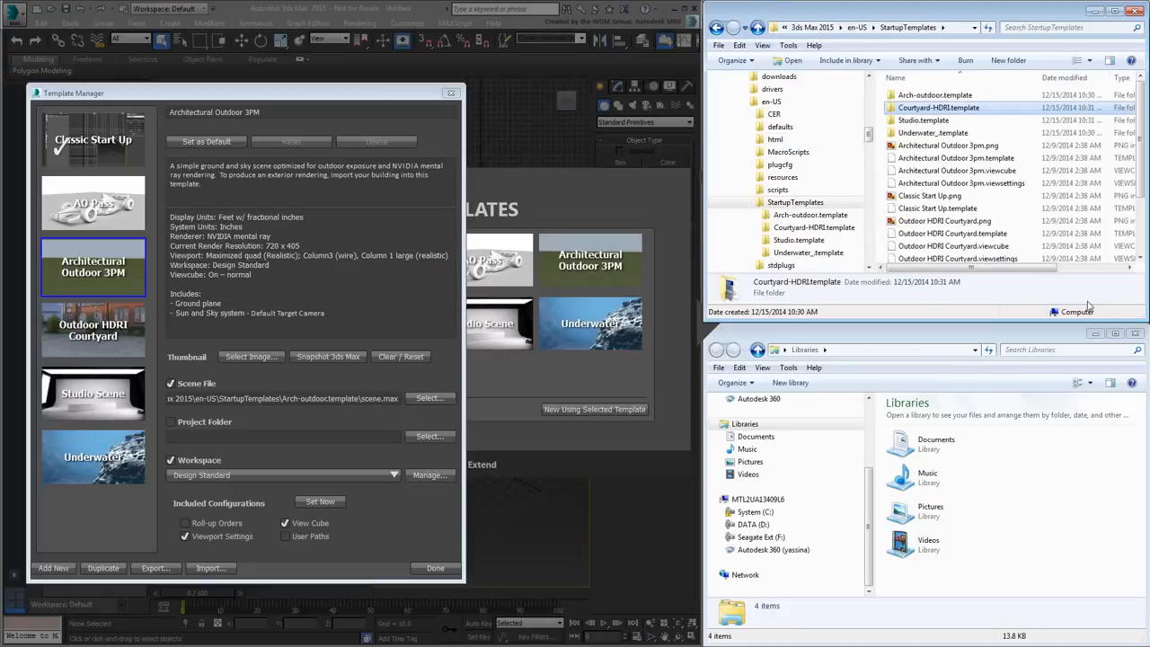
Review the Classic Start Up and AO Pass templates, and open AO Pass's scene folder C:\Custom_SU-Templates in the lower Explorer window.
click(104, 149)
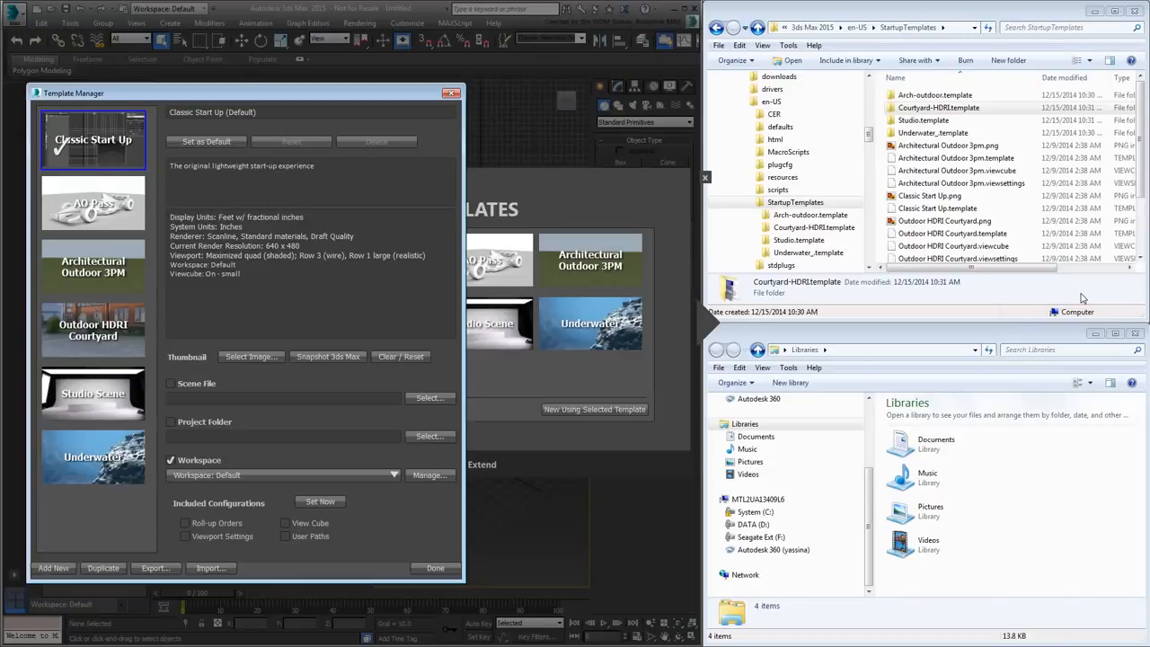
click(112, 222)
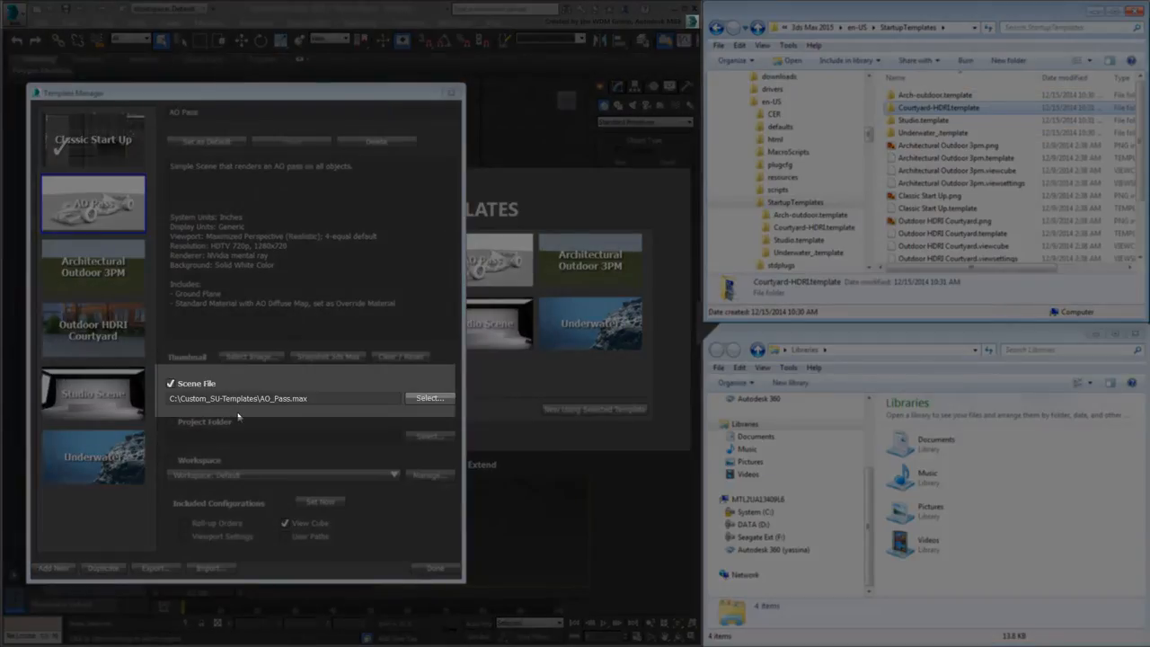
click(247, 399)
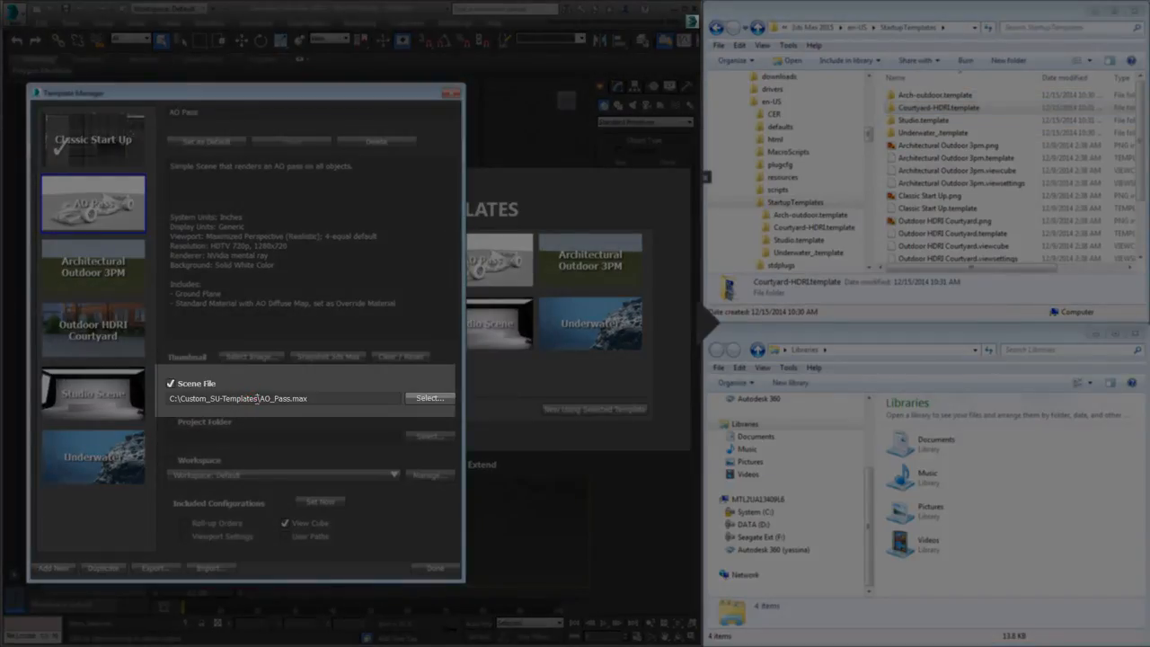
drag(257, 398, 169, 398)
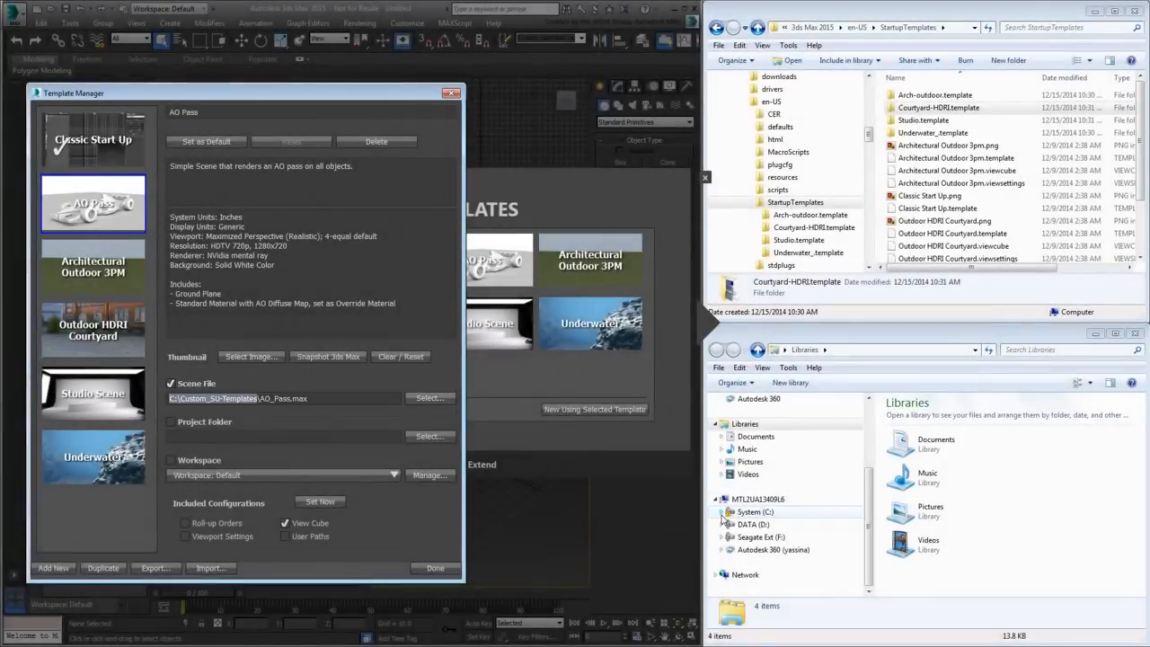
click(721, 512)
click(780, 474)
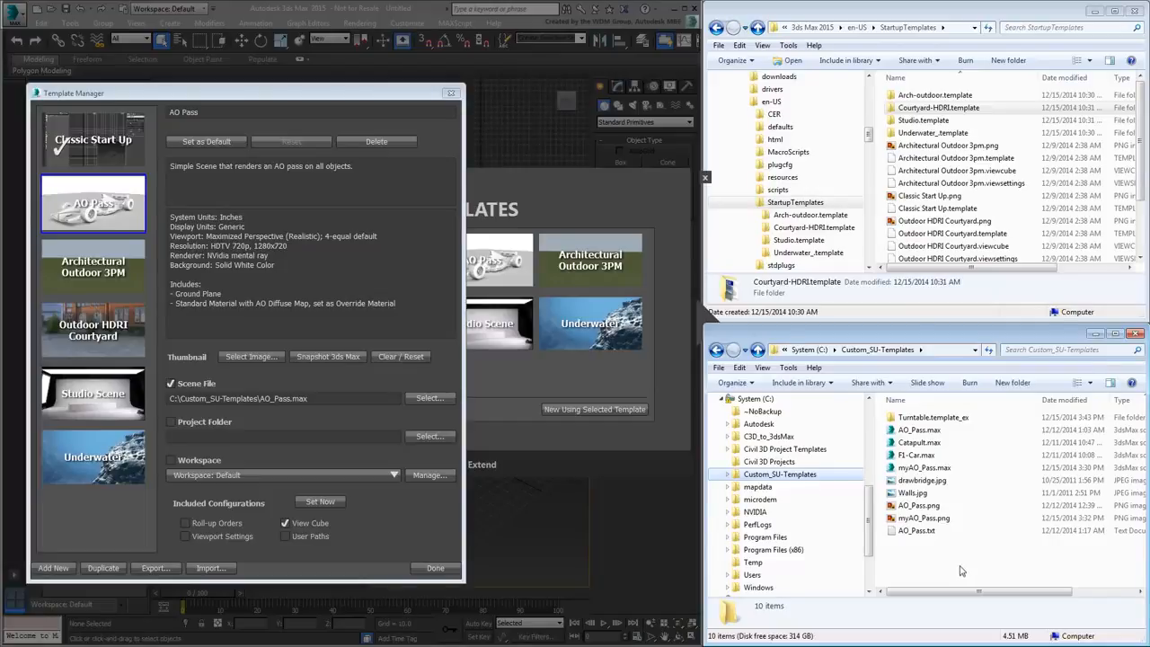
Browse the upper Explorer window to the user's profile folder under C:\Users and open its hidden AppData folder.
scroll(870, 136, up, 10)
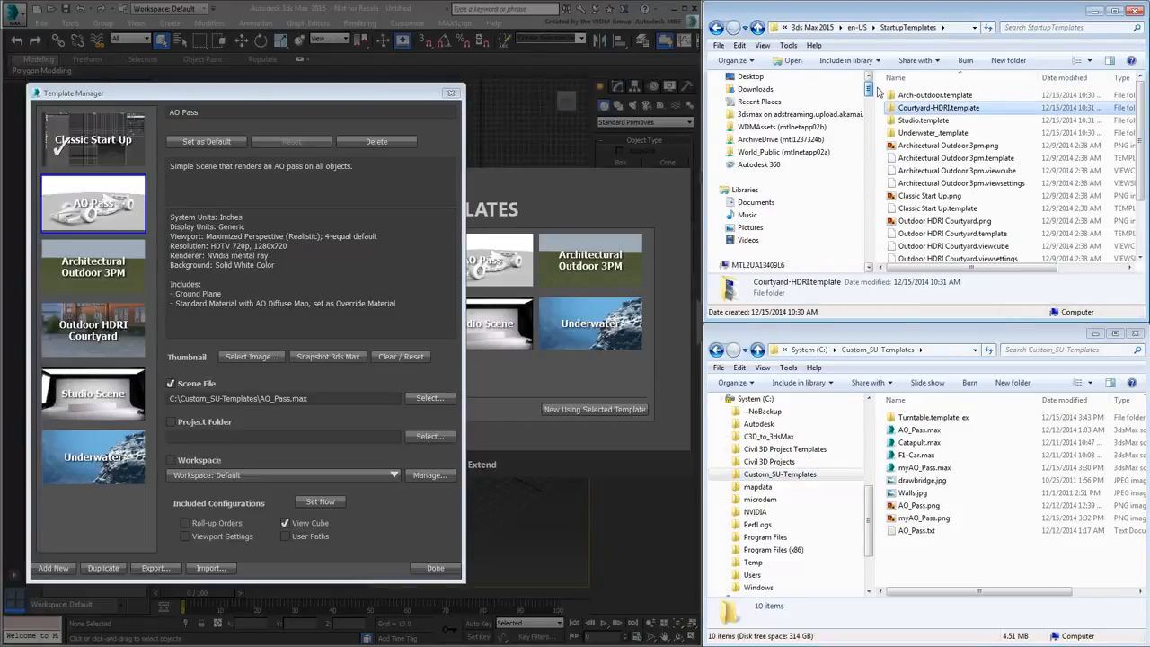
scroll(869, 115, down, 3)
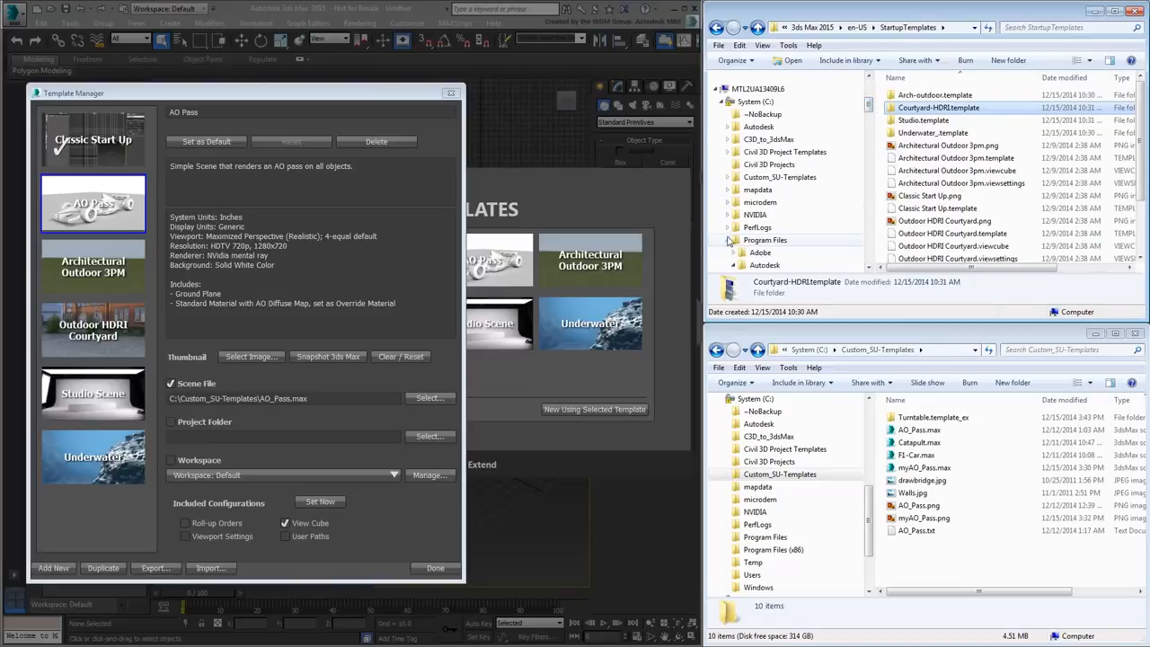
click(727, 227)
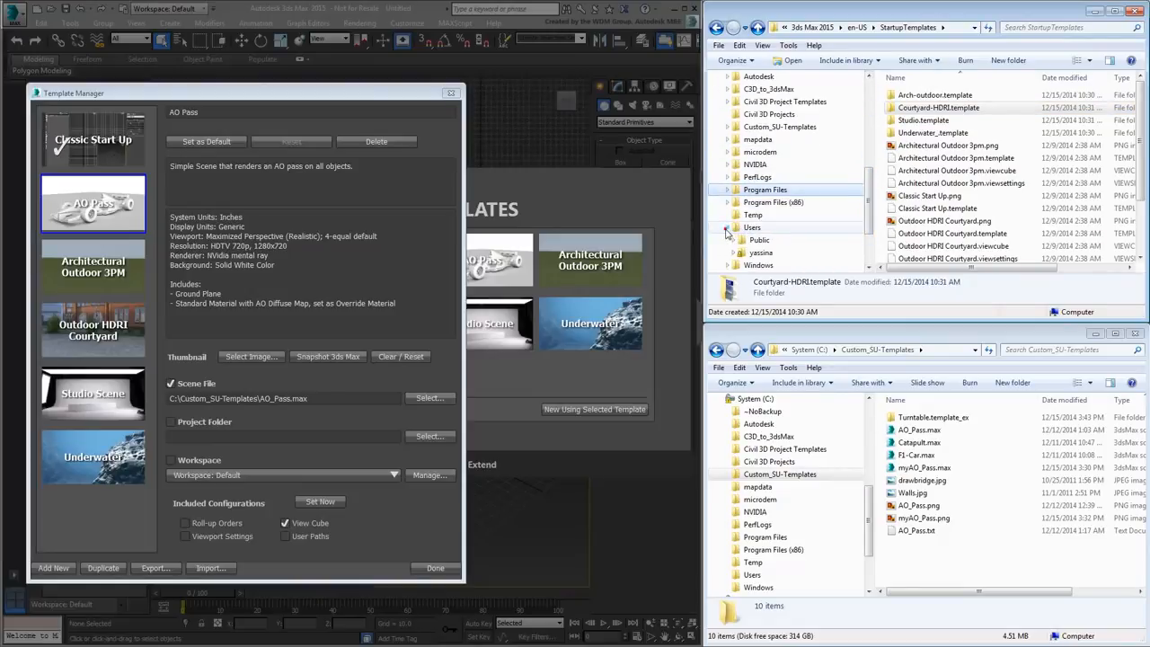
click(762, 253)
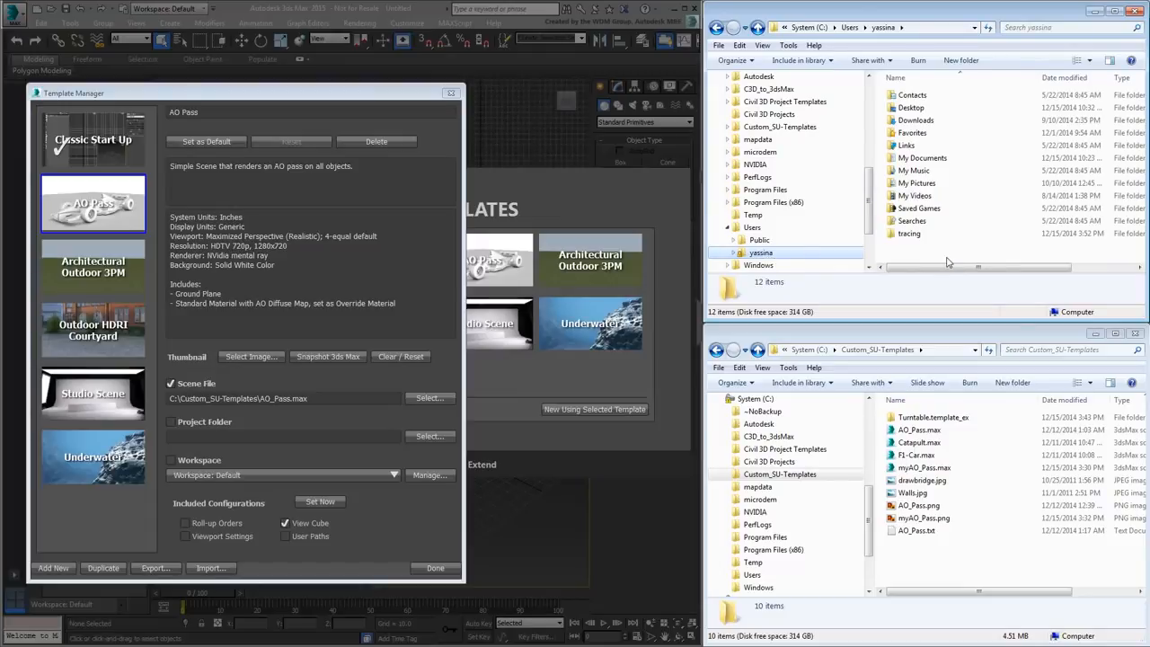
click(878, 28)
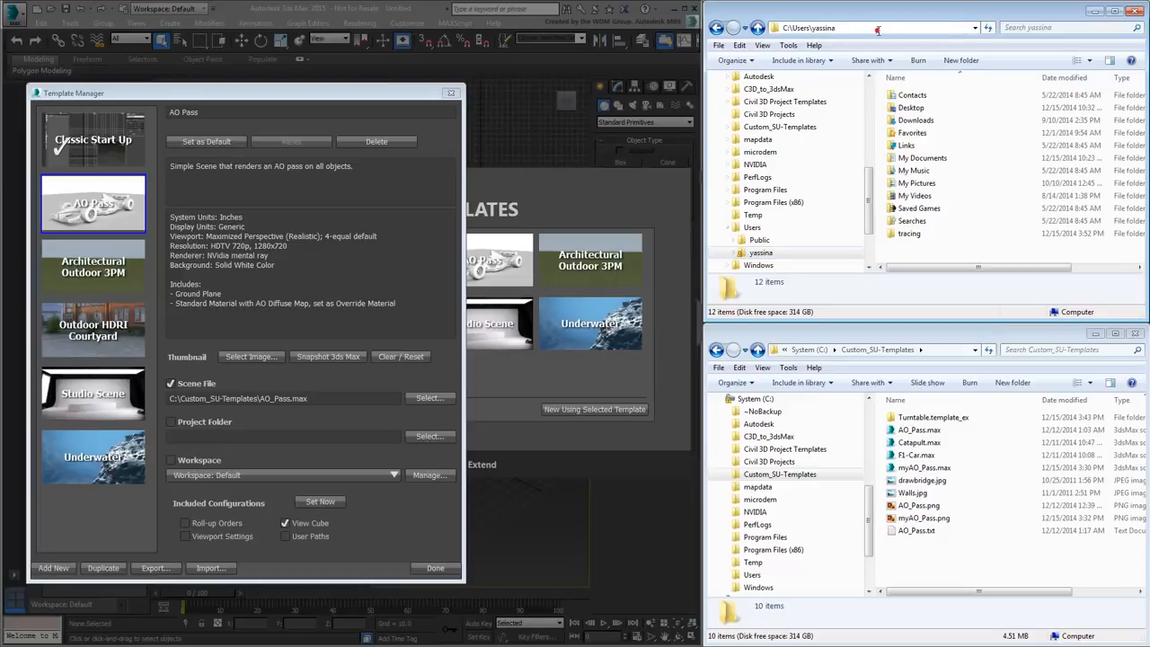
text(AppData)
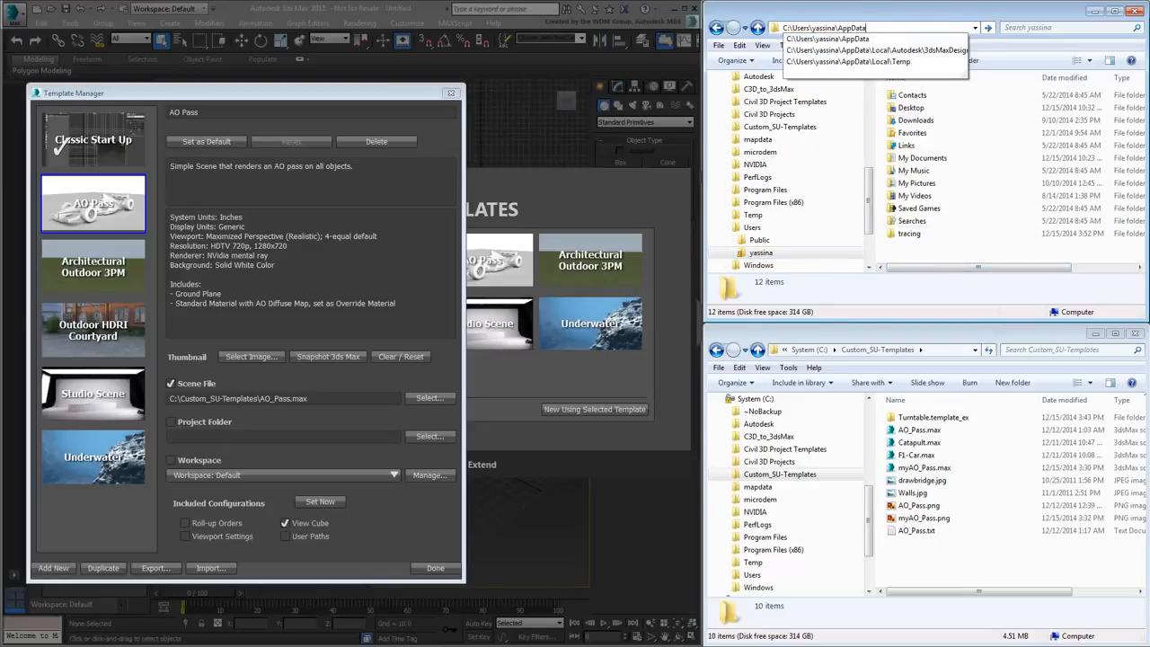
key(Return)
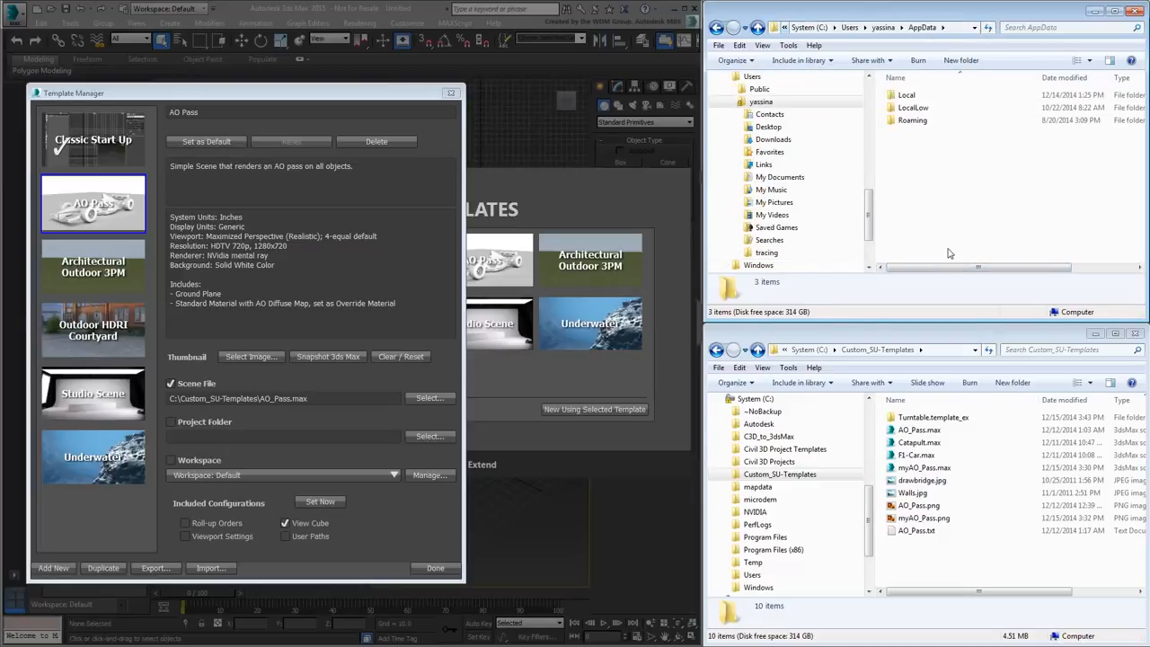
Browse the upper Explorer window from AppData to Local\Autodesk\3dsMax\2015 - 64bit\ENU\en-US\StartupTemplates and examine the template files there.
double_click(913, 96)
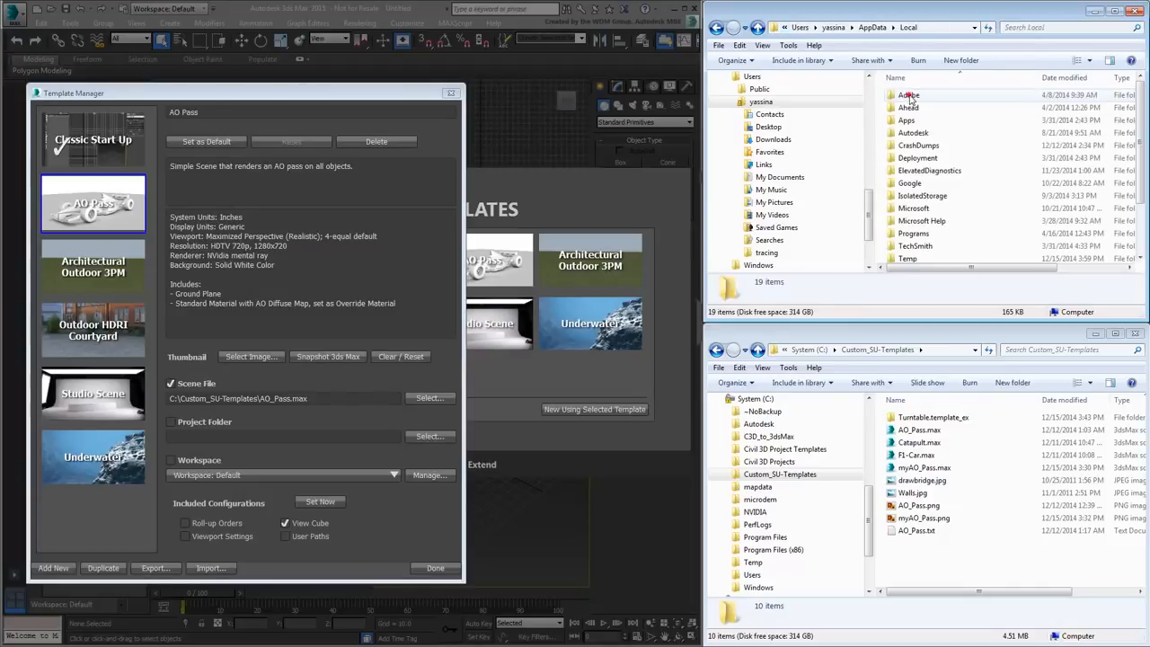
double_click(914, 133)
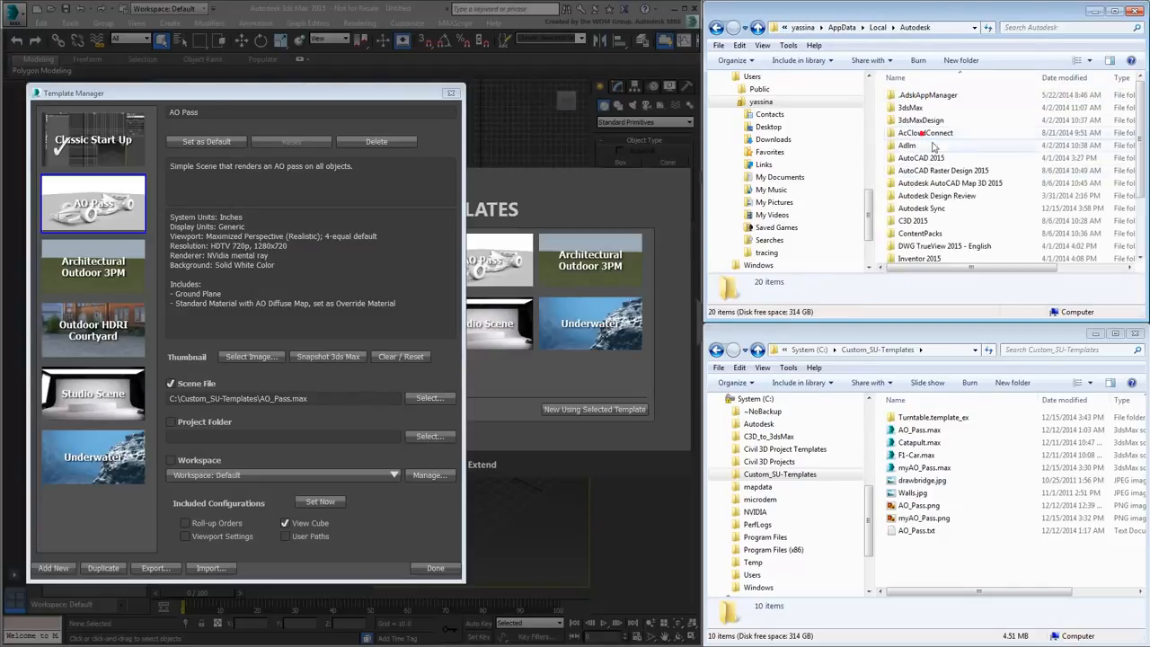
double_click(910, 107)
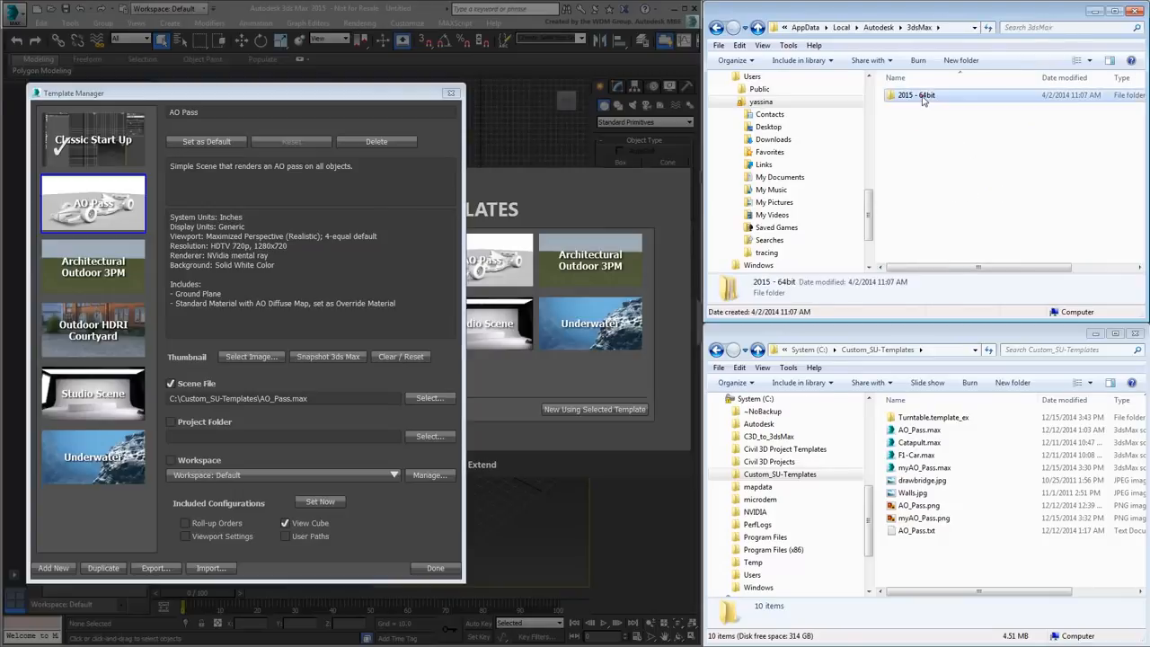
double_click(919, 96)
double_click(917, 95)
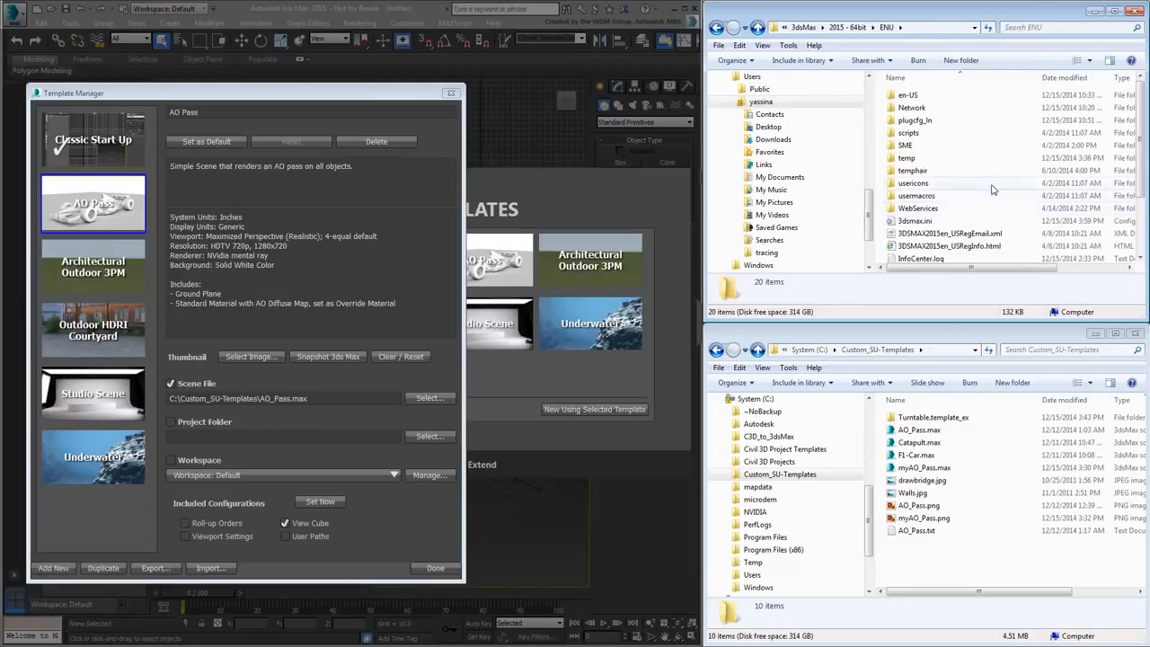
double_click(911, 95)
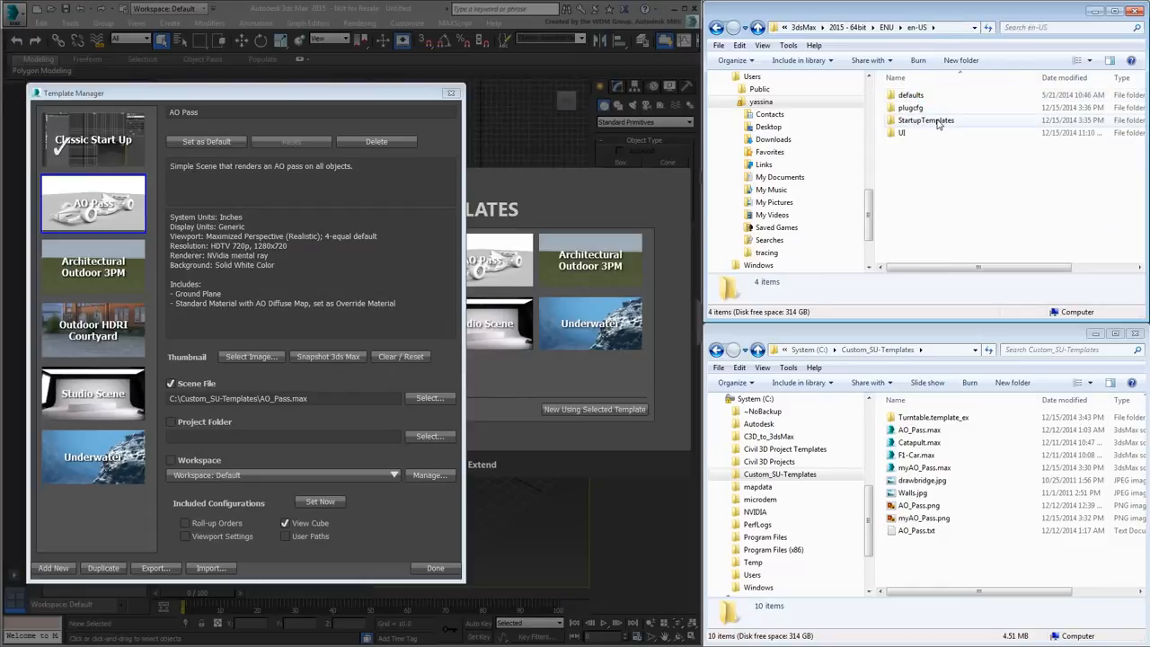
double_click(934, 121)
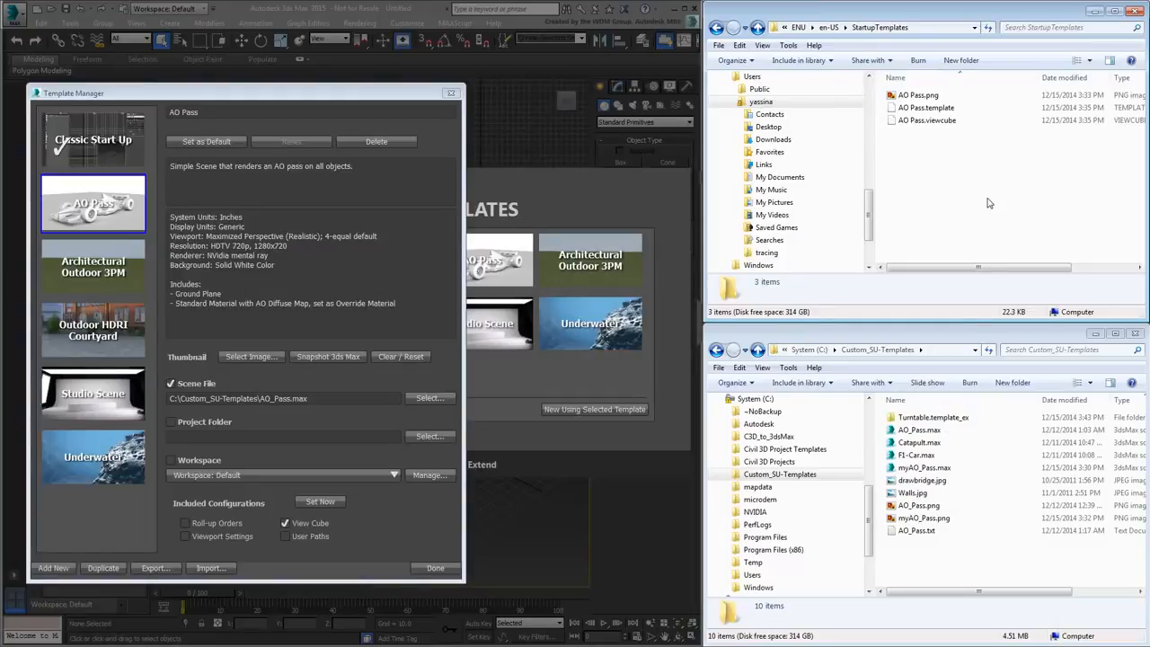
Export the AO Pass template as AO_Pass into Custom_SU-Templates, and inspect the exported AO_Pass.template_ex folder in the lower Explorer window.
click(122, 219)
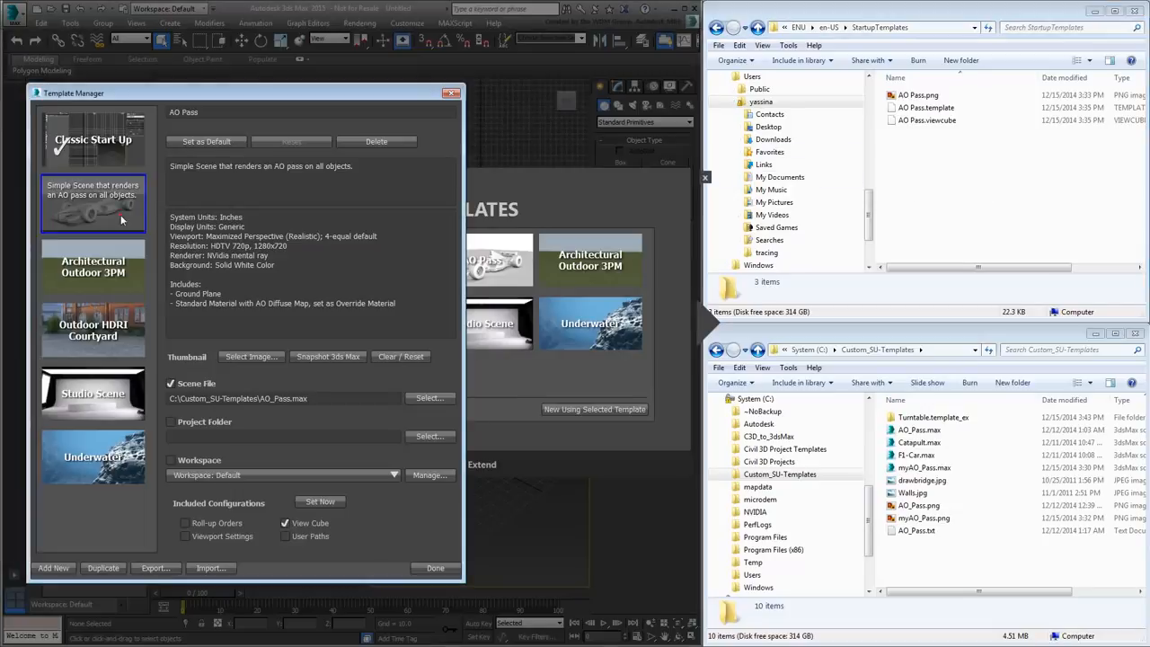
click(155, 569)
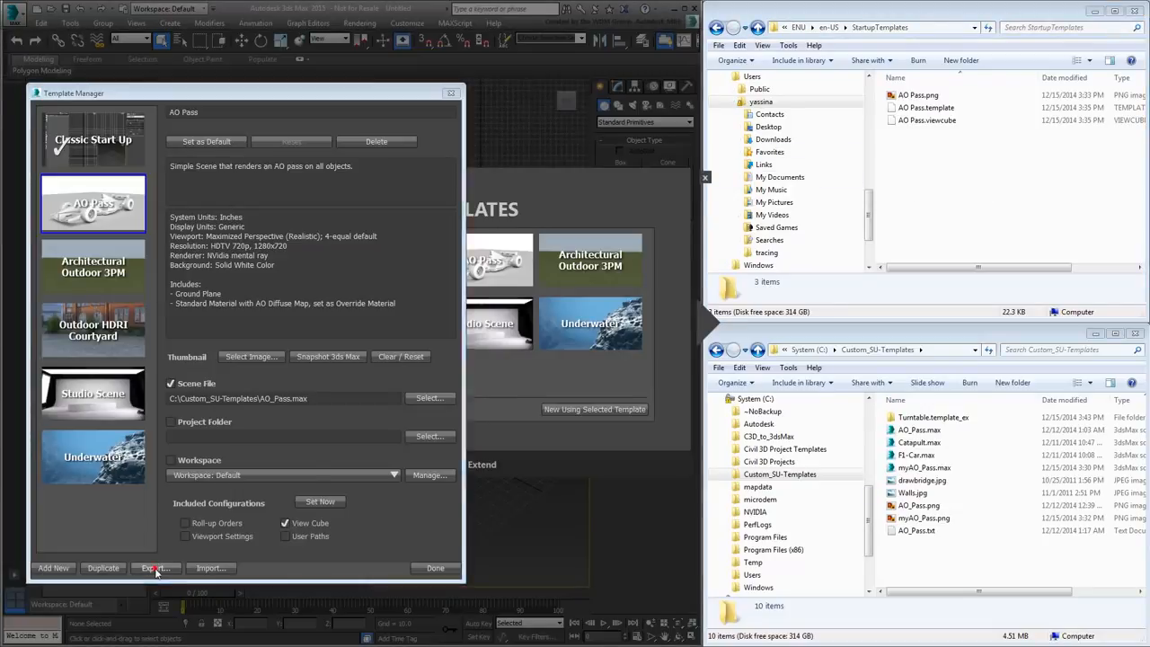
text(AO_Pass)
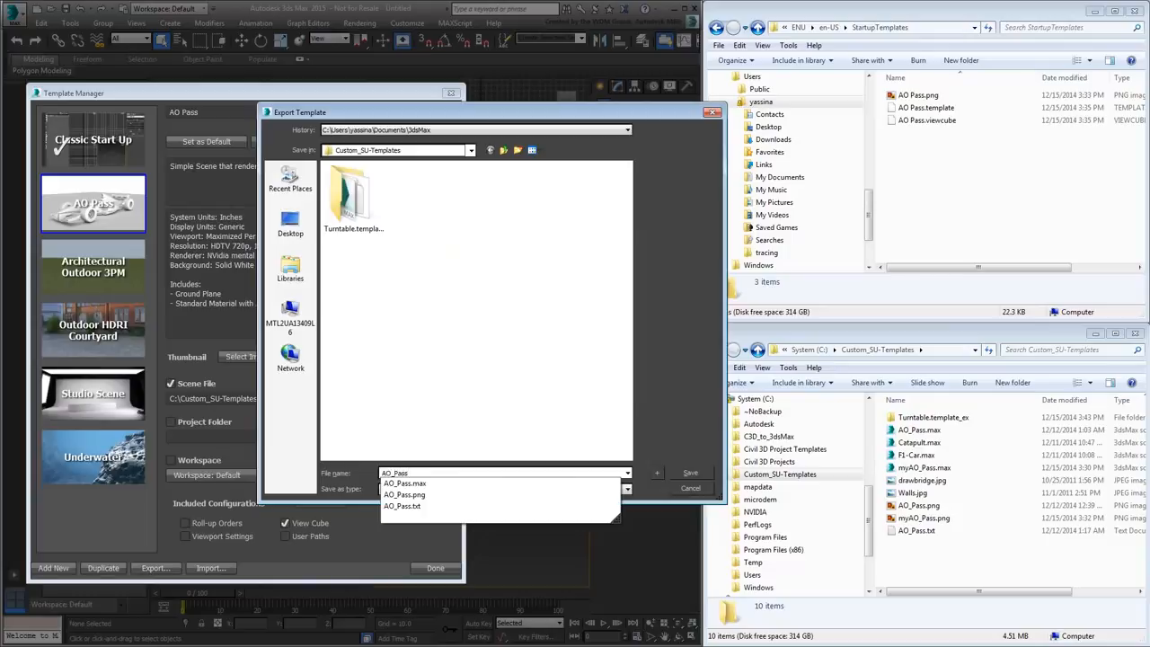
click(691, 472)
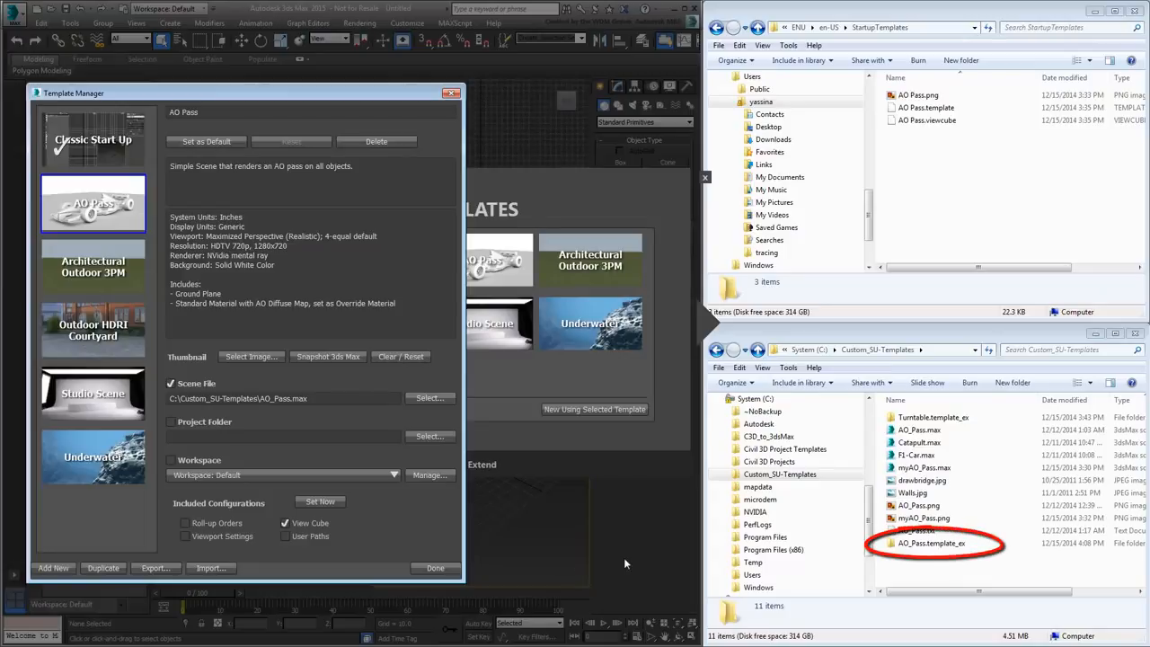
double_click(917, 545)
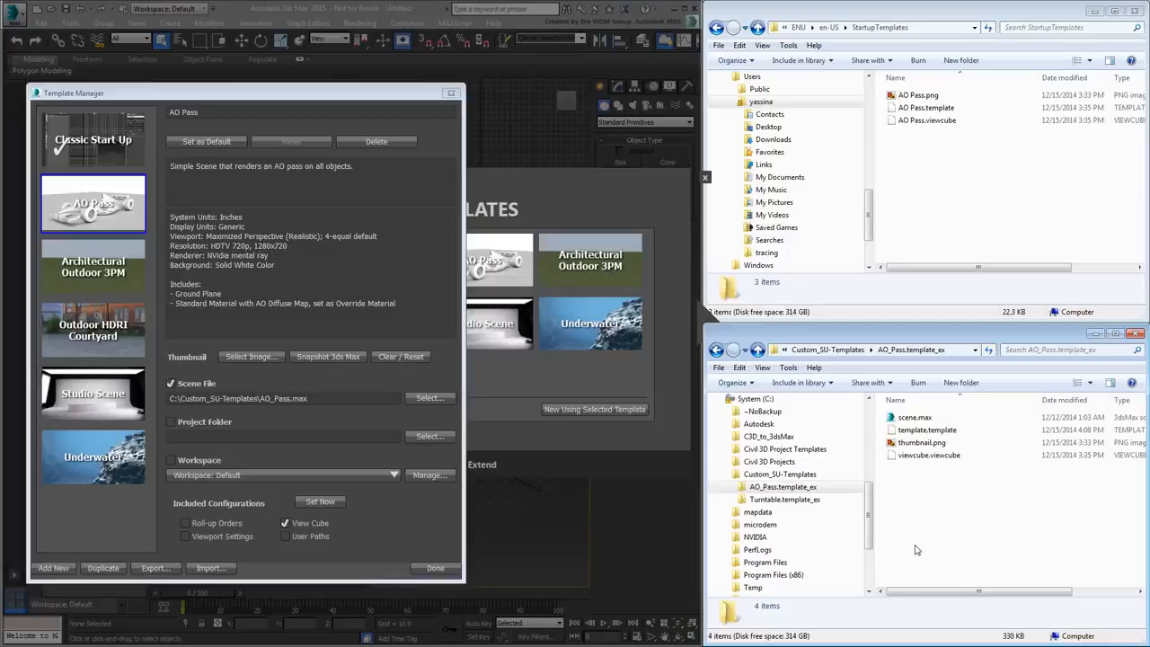
click(757, 350)
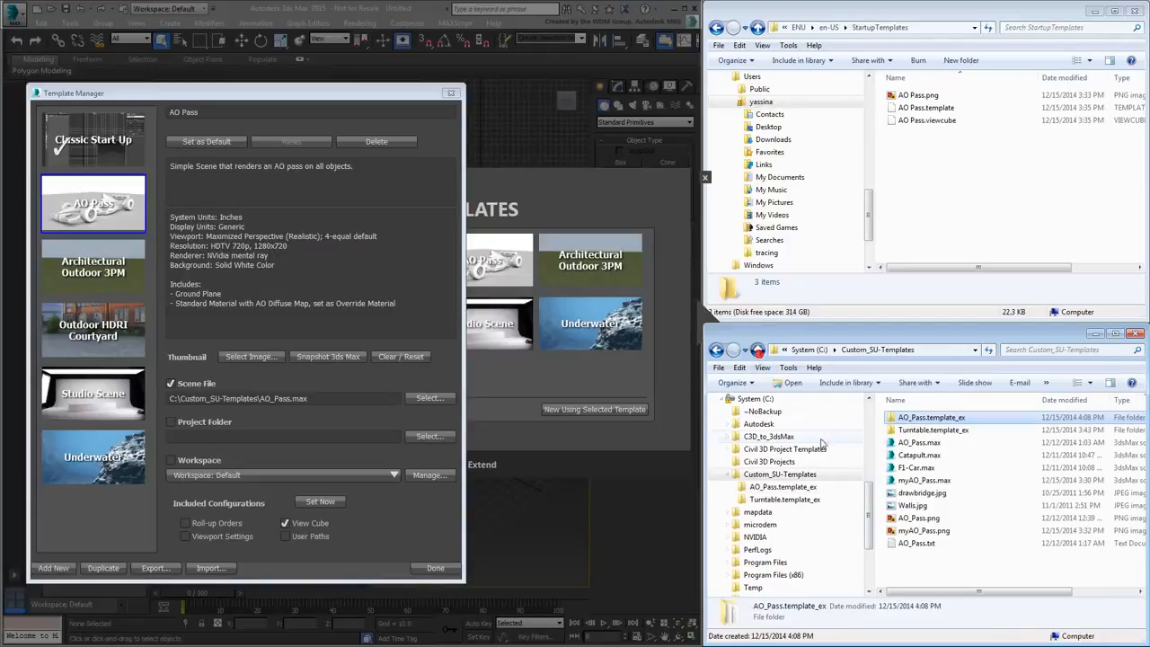
Delete the AO Pass template and import it back from C:\Custom_SU-Templates\AO_Pass.template_ex, checking its scene file path.
click(425, 531)
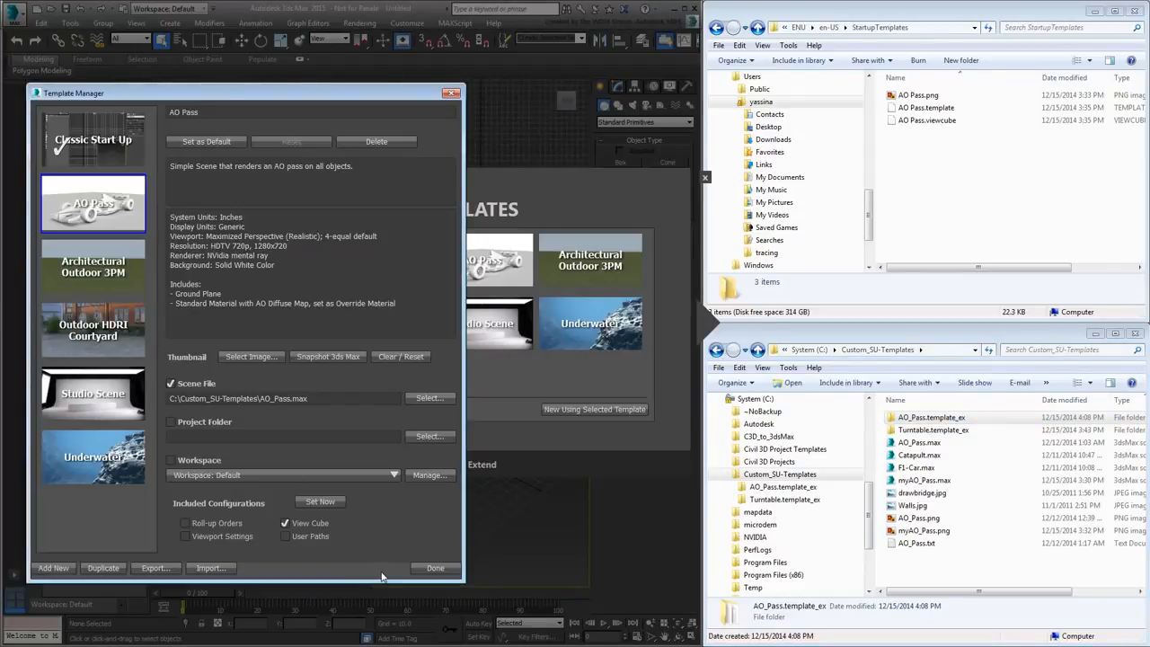
click(377, 142)
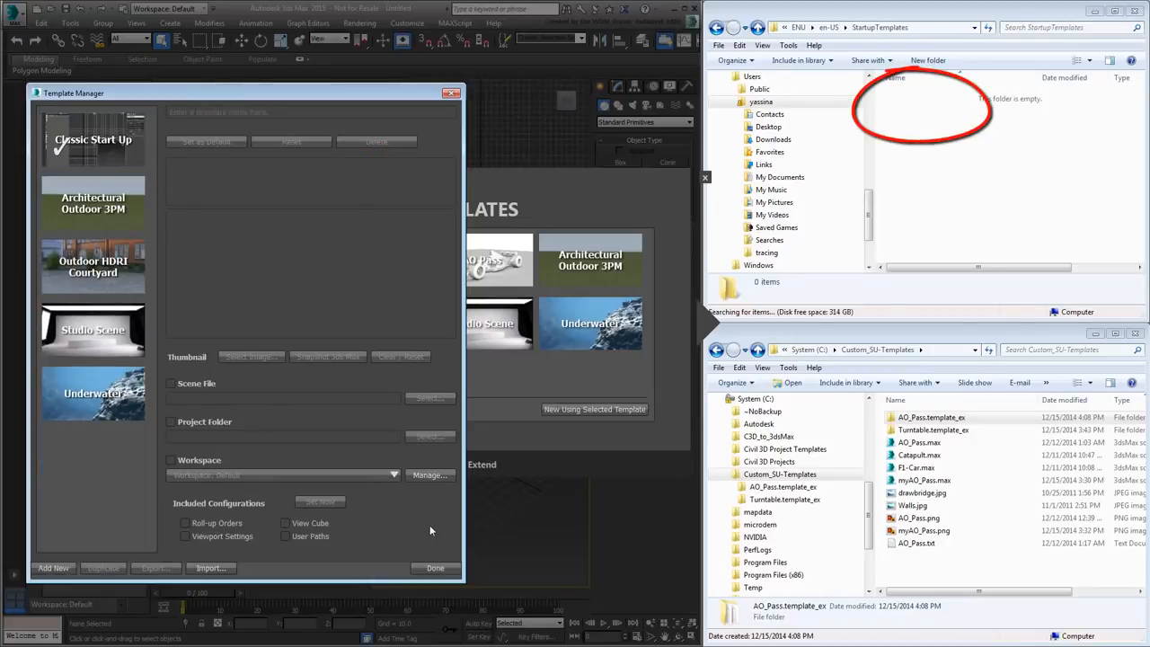
click(212, 569)
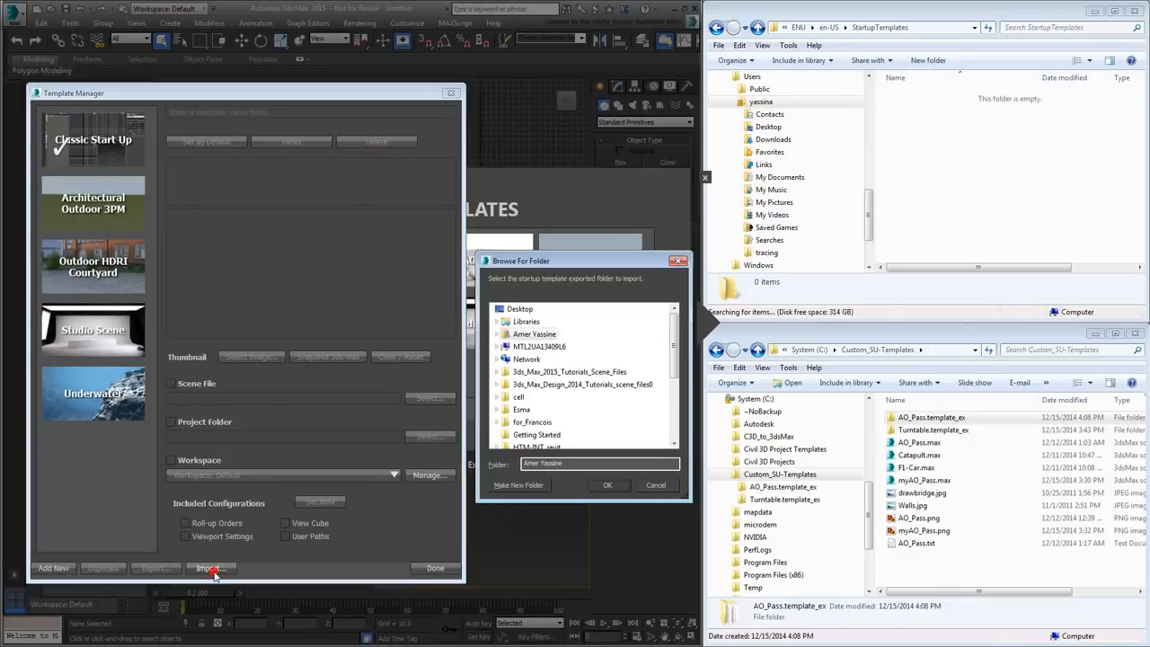
click(496, 347)
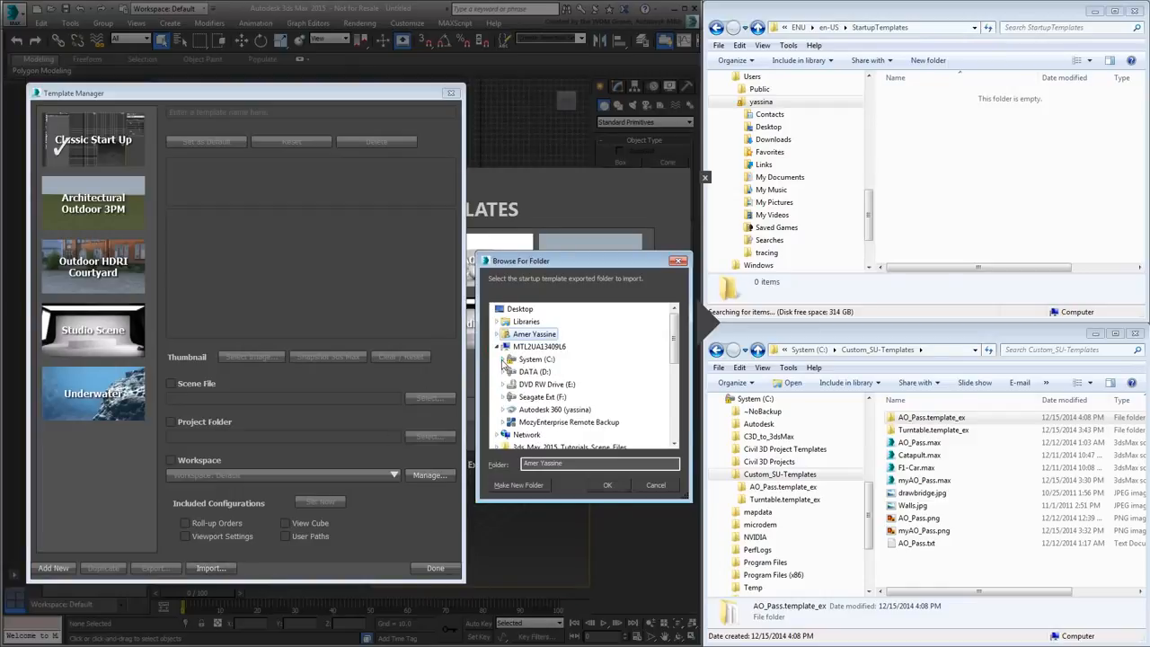
click(503, 360)
double_click(560, 384)
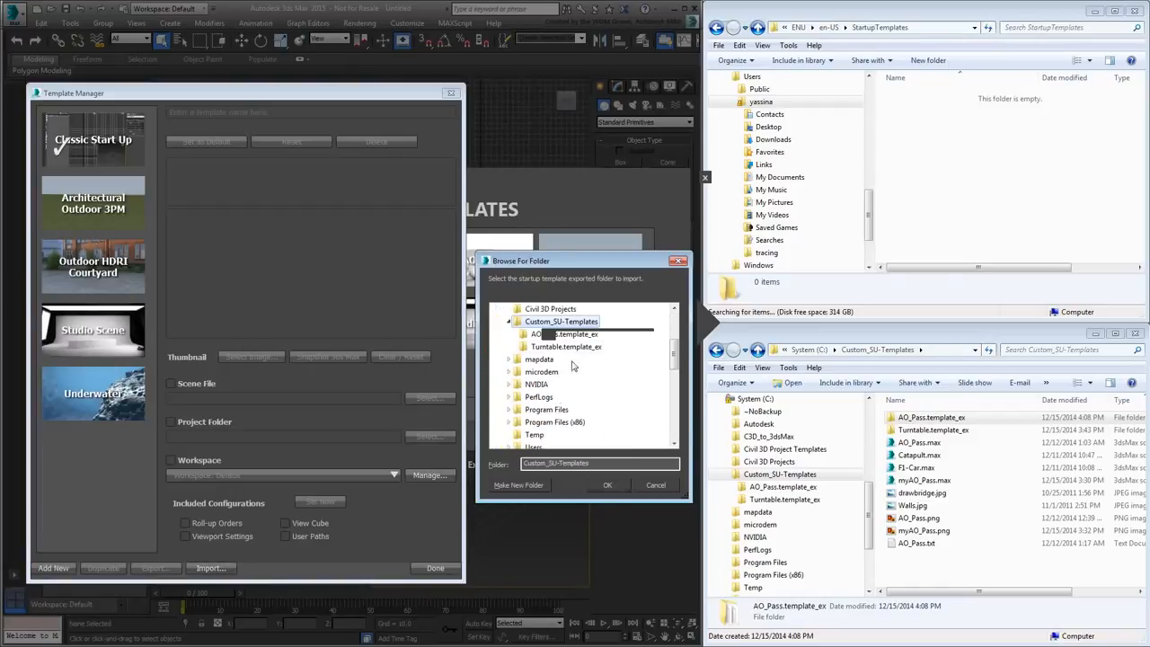
click(544, 334)
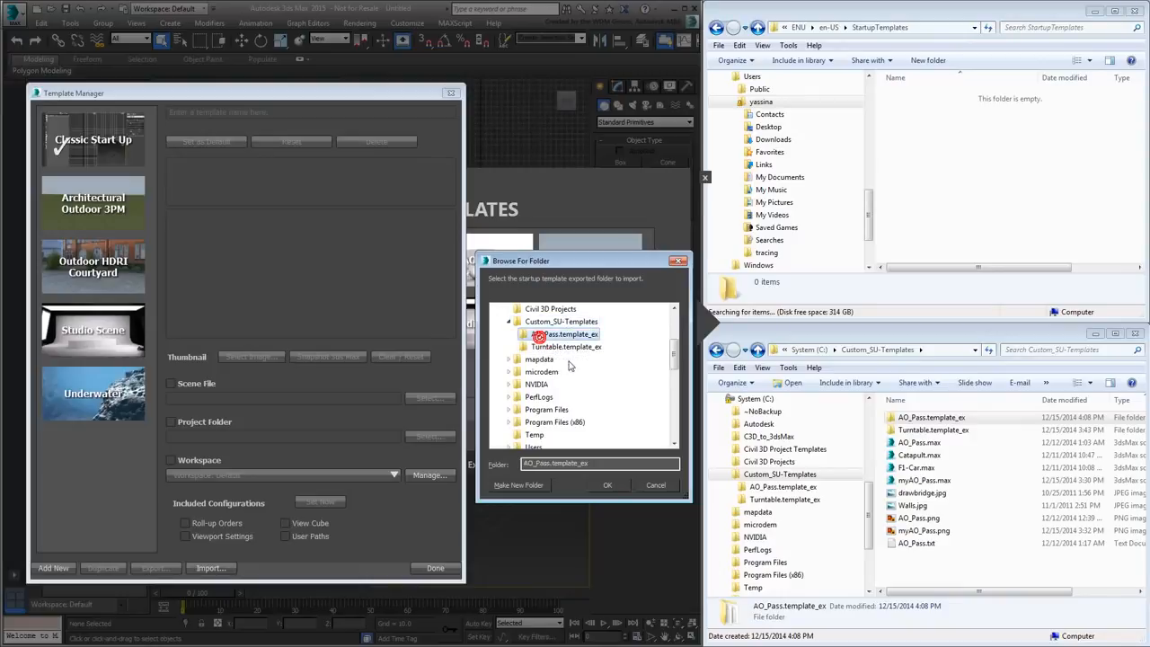
click(608, 487)
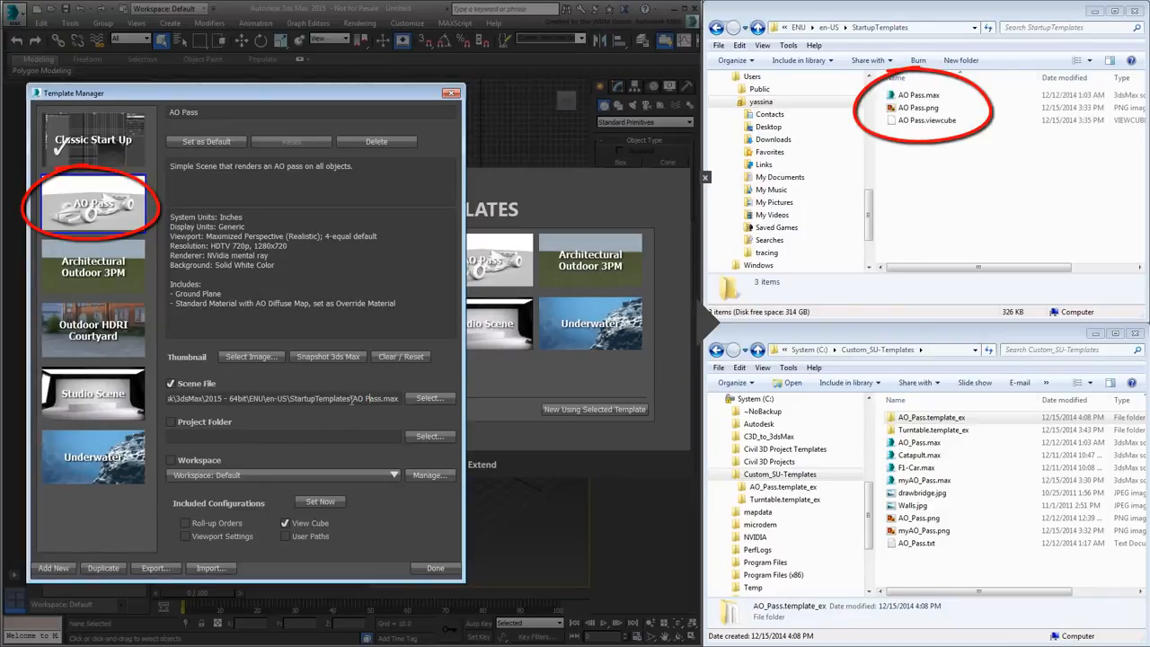
drag(352, 400, 147, 399)
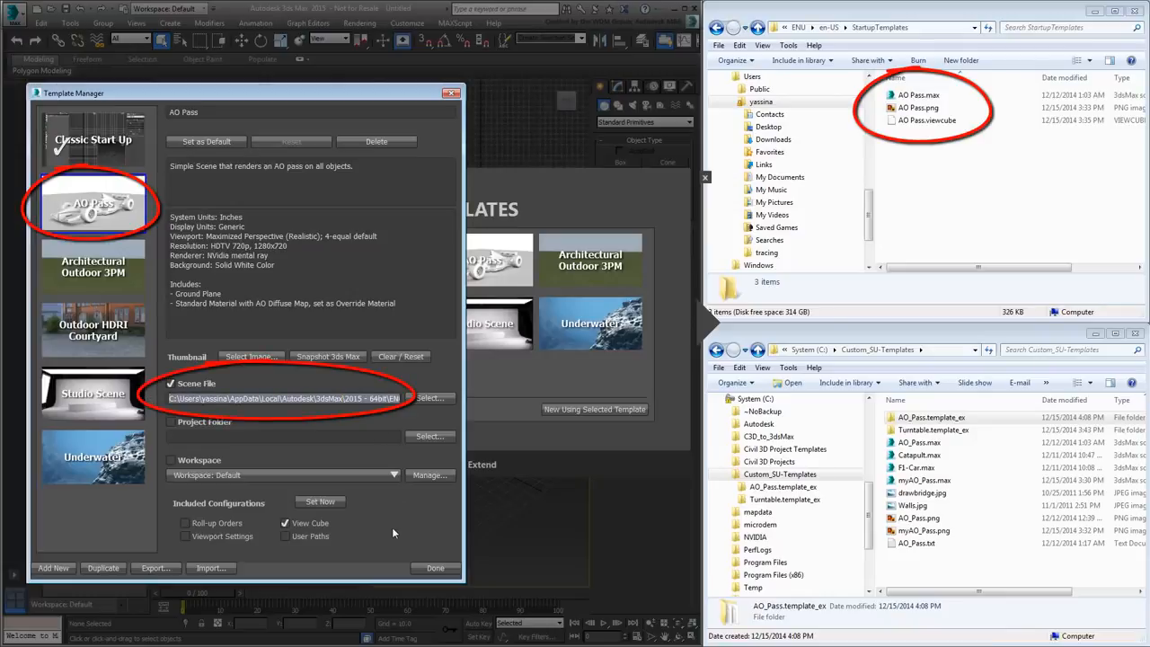
Close the Template Manager and widen the 3ds Max window to cover the full screen width.
click(435, 569)
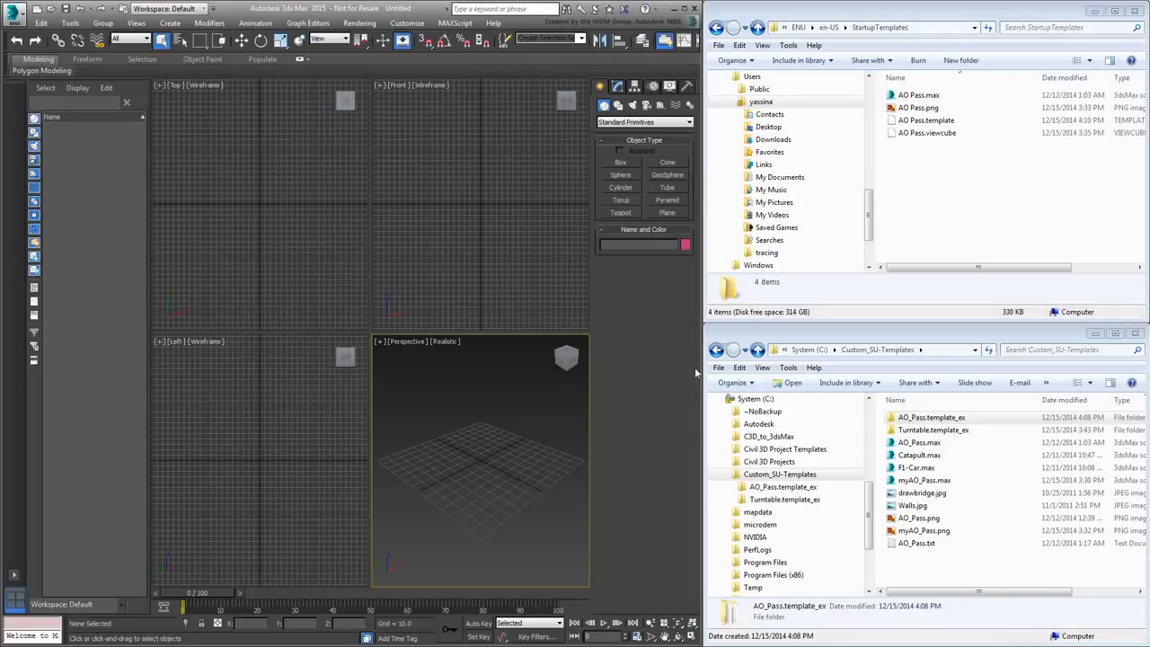
drag(696, 373, 1145, 348)
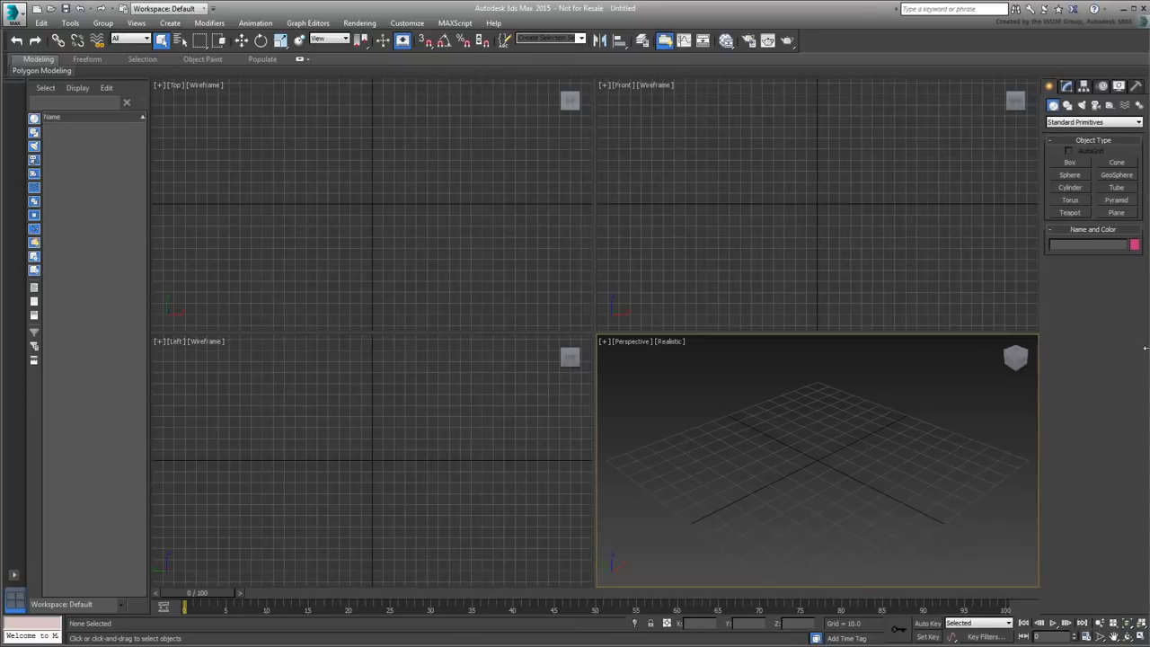
Reopen the Template Manager from the Welcome Screen and import the Turntable.template_ex folder from C:\Custom_SU-Templates.
click(493, 23)
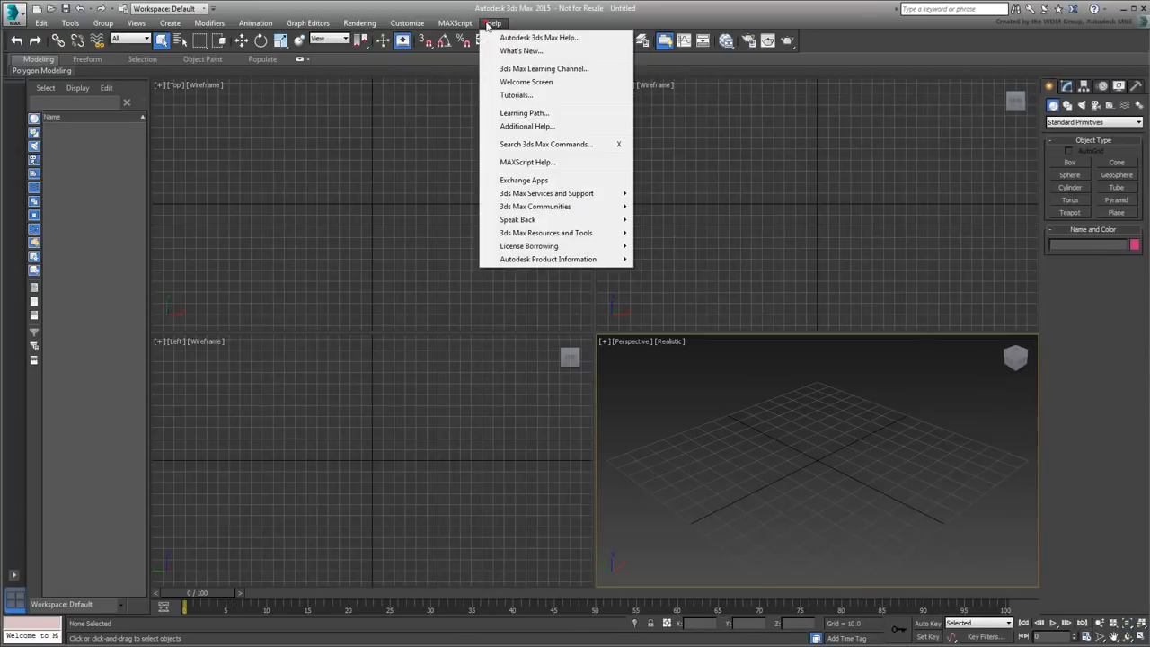
click(508, 82)
click(582, 409)
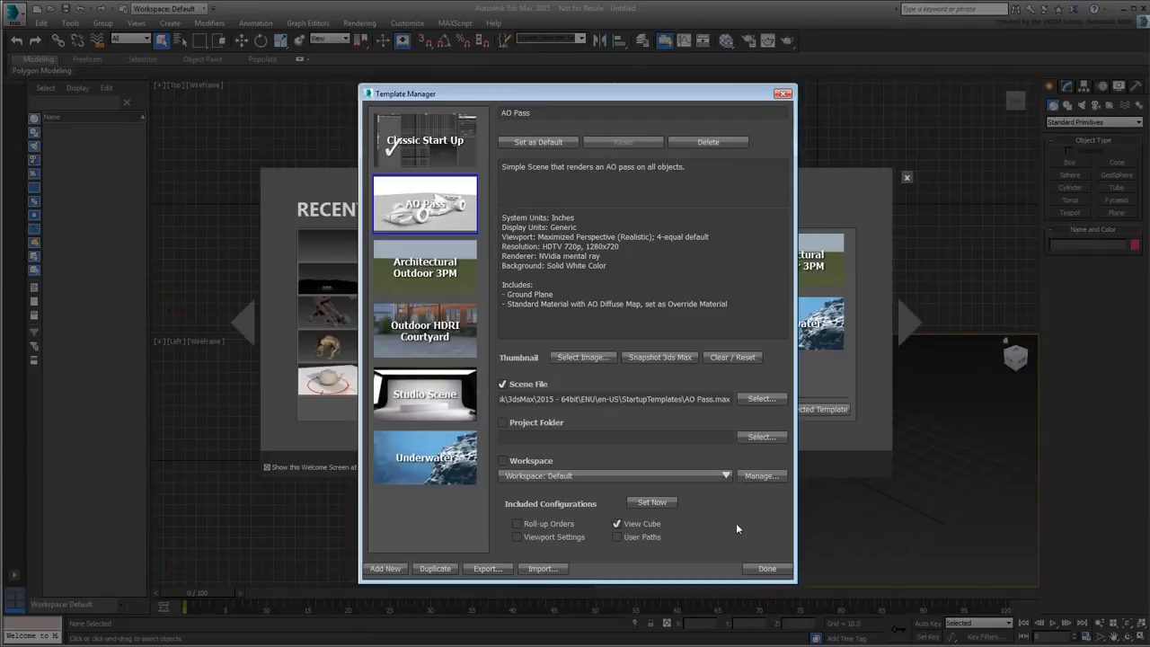
click(542, 569)
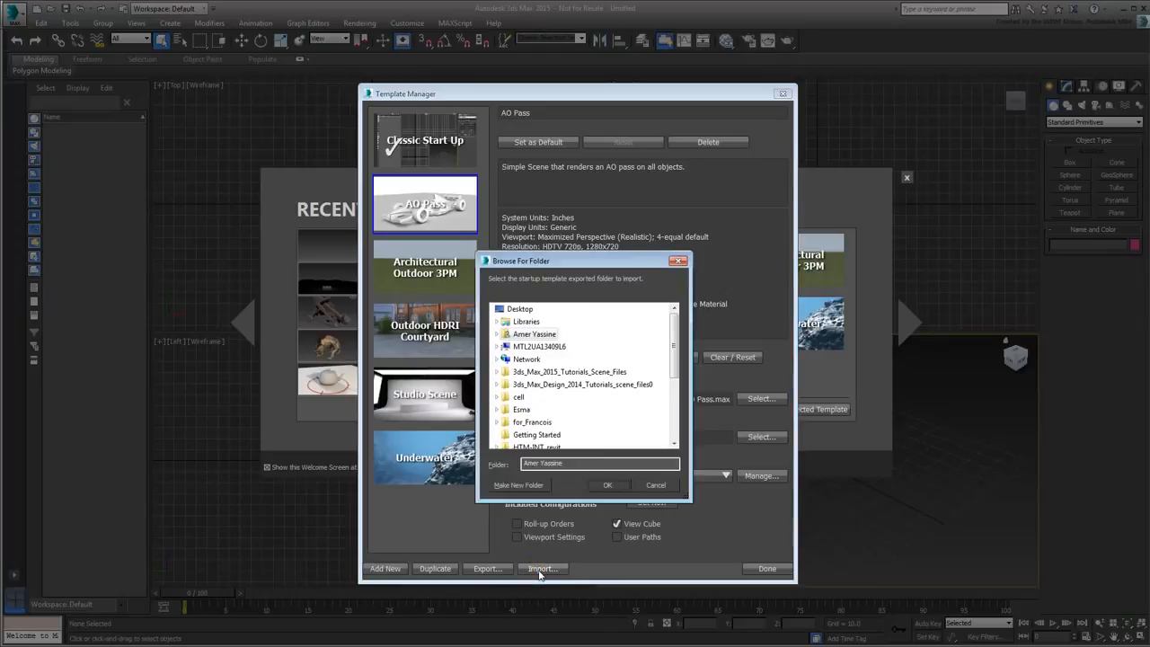
click(497, 346)
click(503, 358)
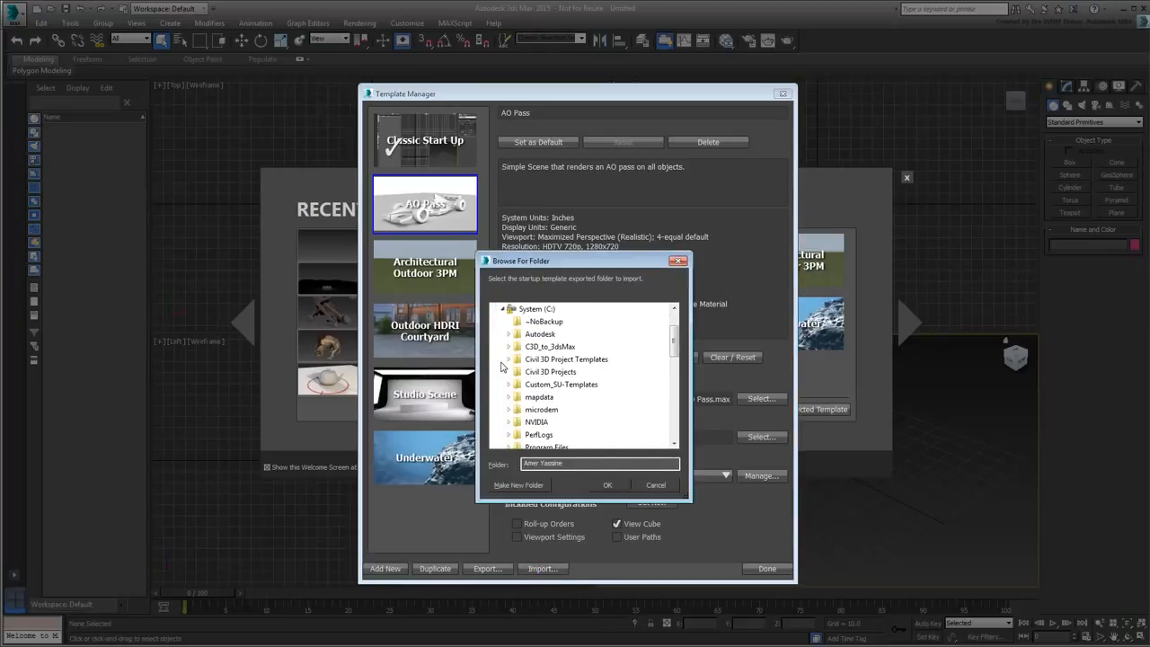
double_click(519, 387)
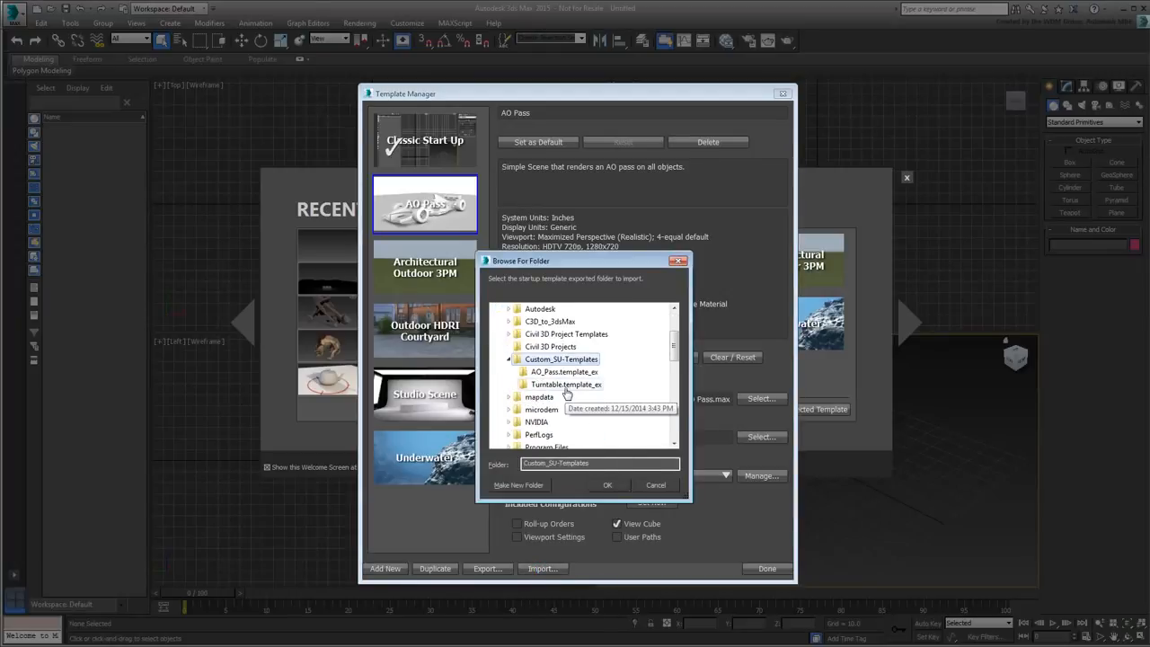
click(566, 386)
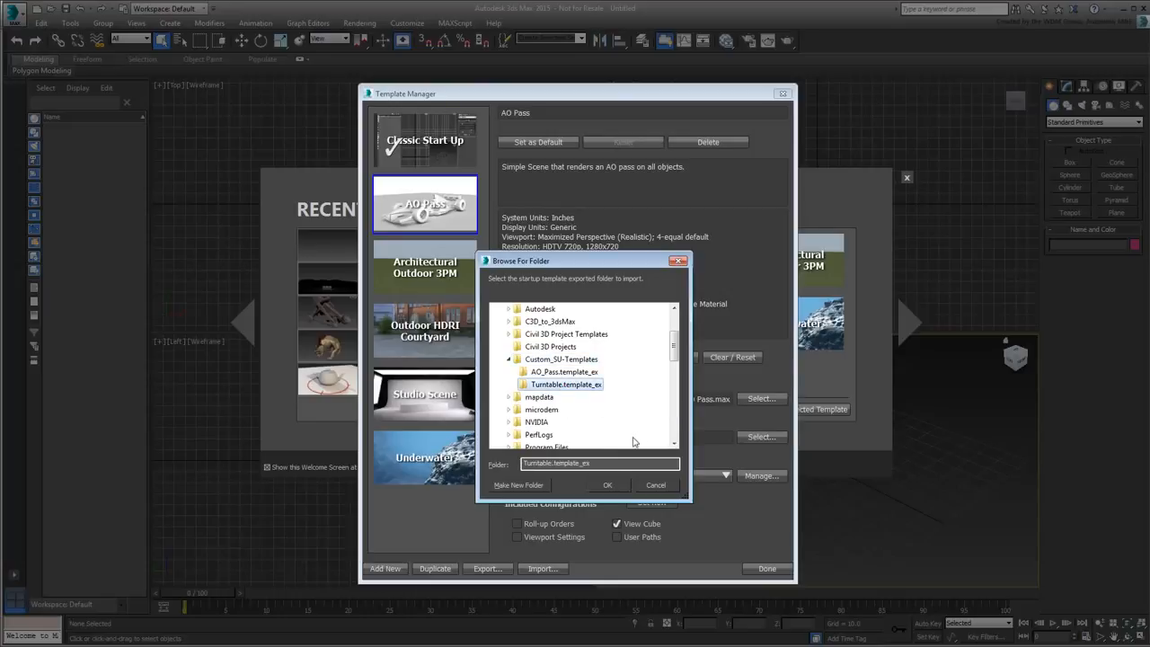
click(606, 485)
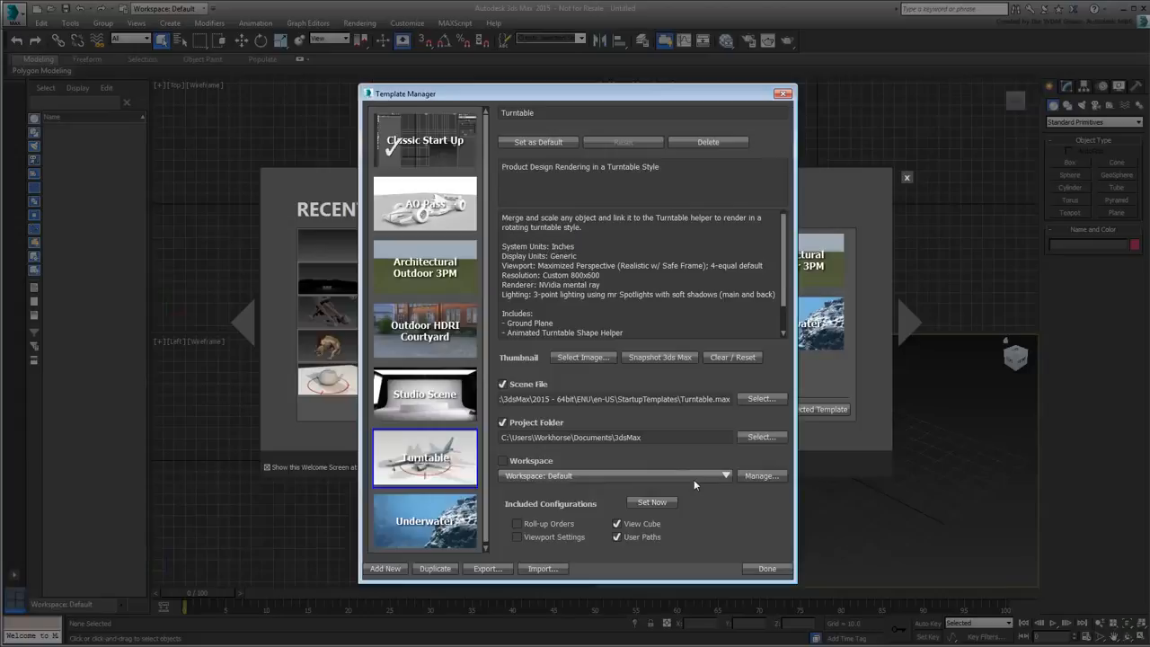
Close the Template Manager and create a new scene from the Turntable start-up template.
click(765, 569)
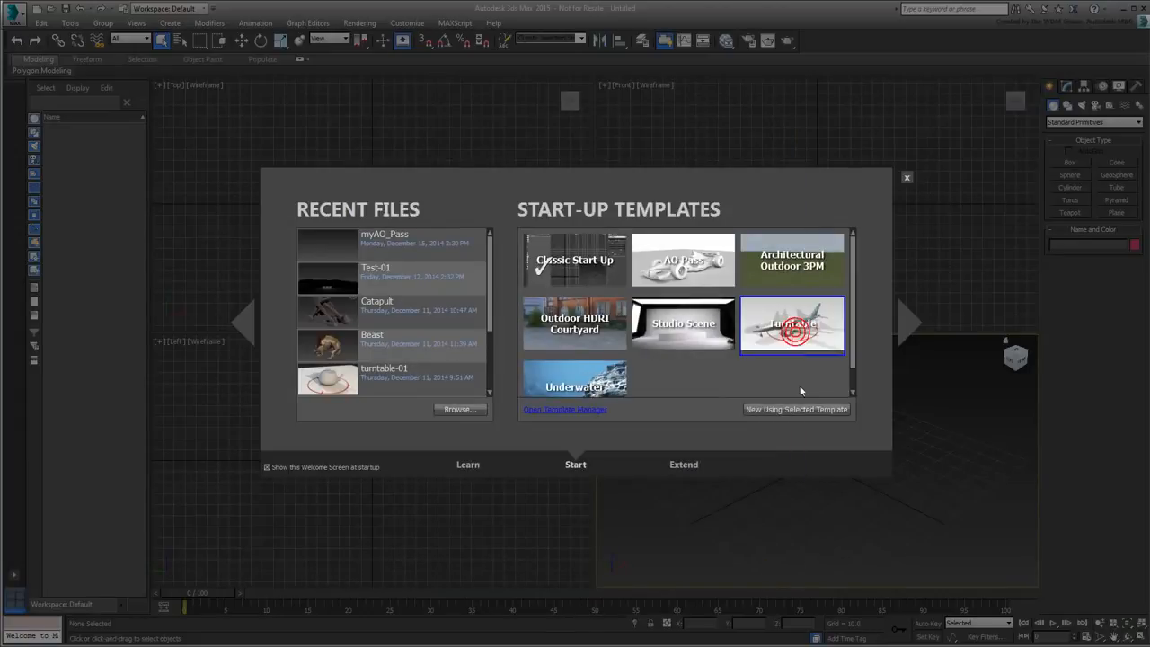
click(796, 409)
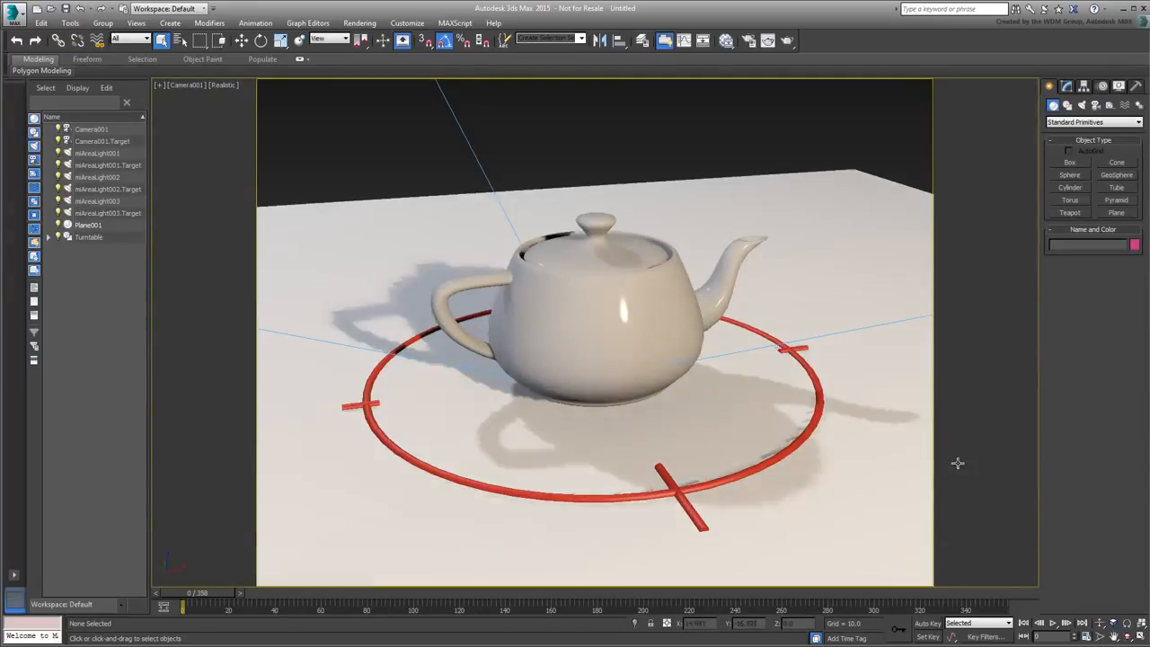
Select the three area lights and their targets in the scene object list to review them, and clear the selection.
click(108, 153)
shift+click(114, 214)
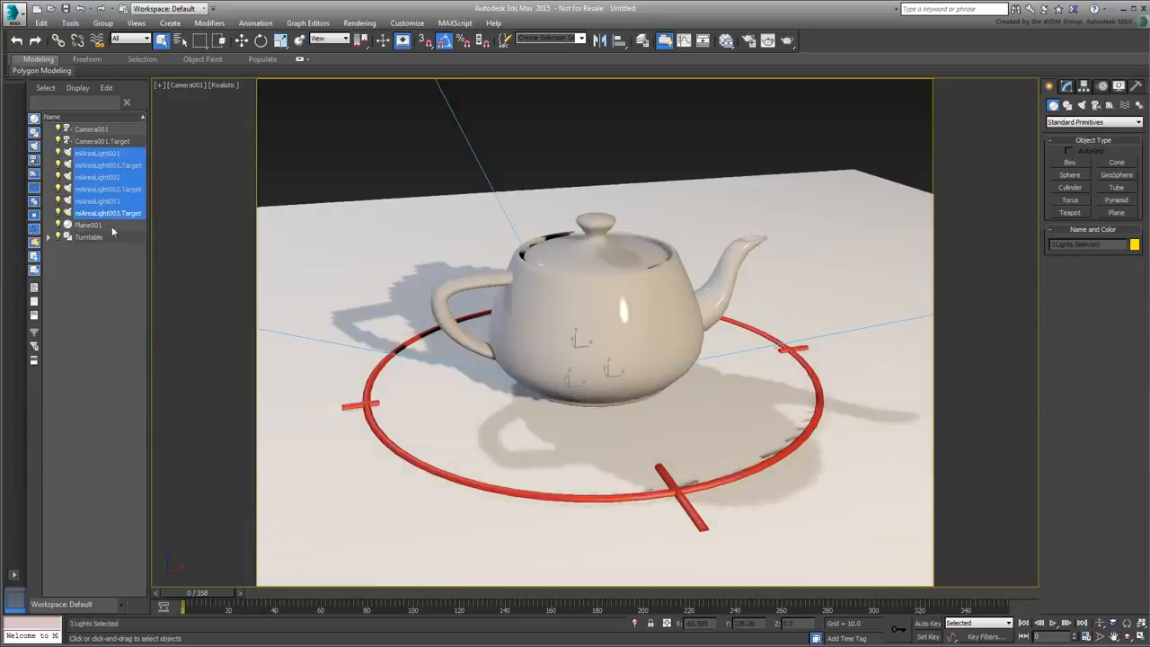
click(136, 349)
Scrub the turntable animation to frame 350, render the Camera001 view, and close the rendered frame window.
drag(185, 593, 987, 582)
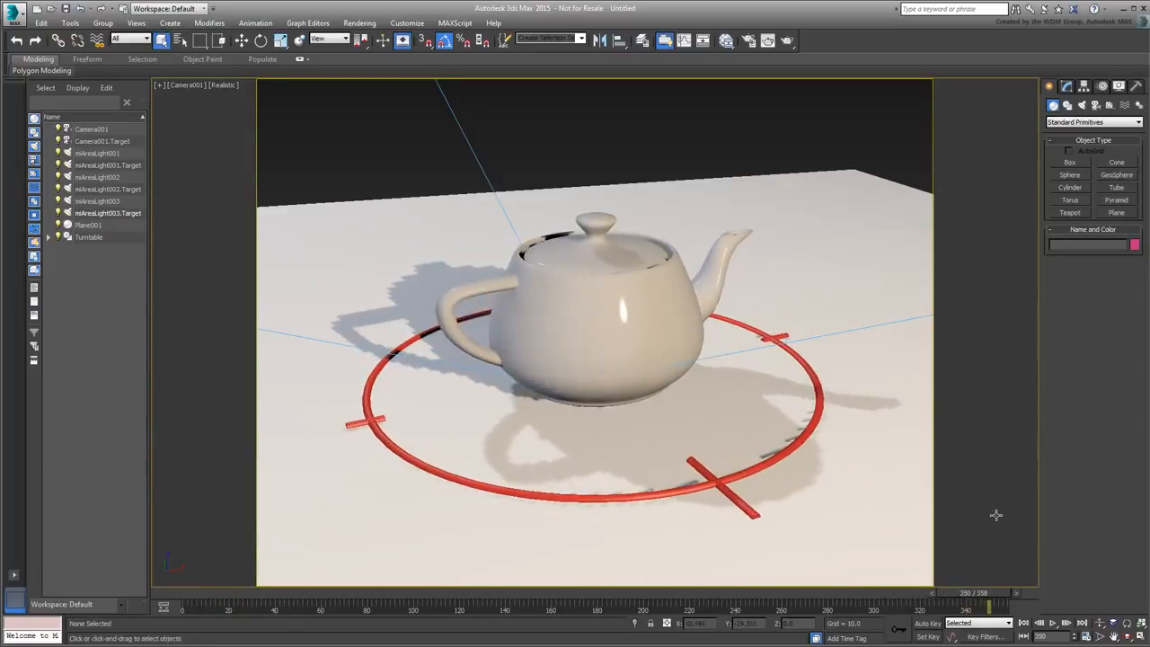
click(790, 41)
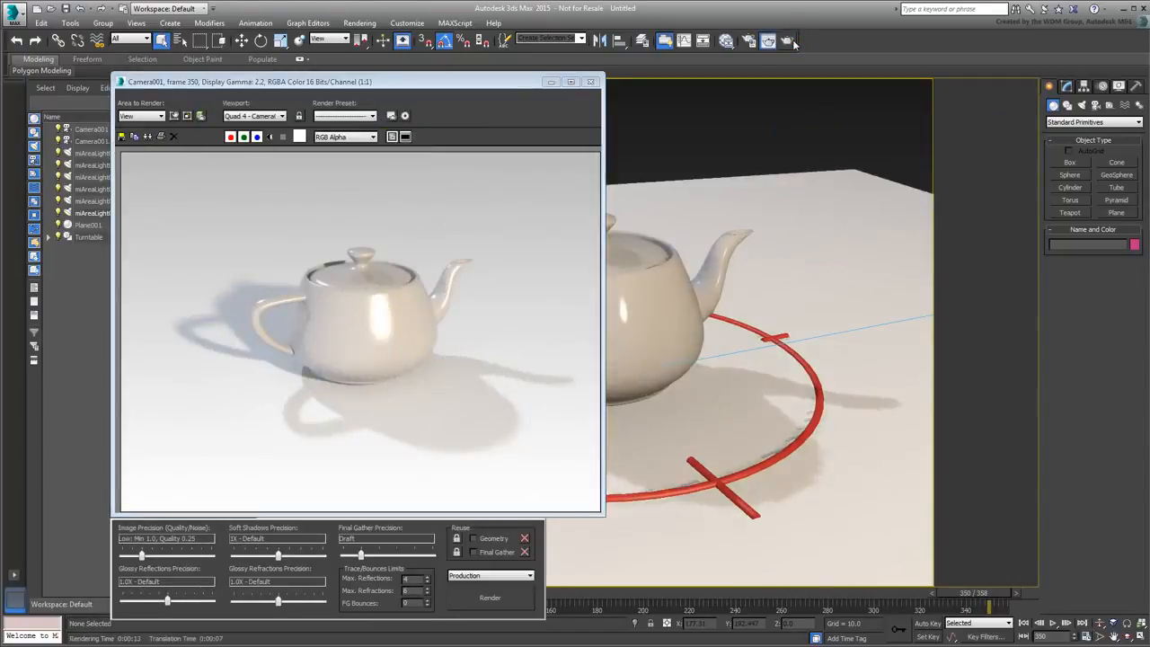
click(591, 81)
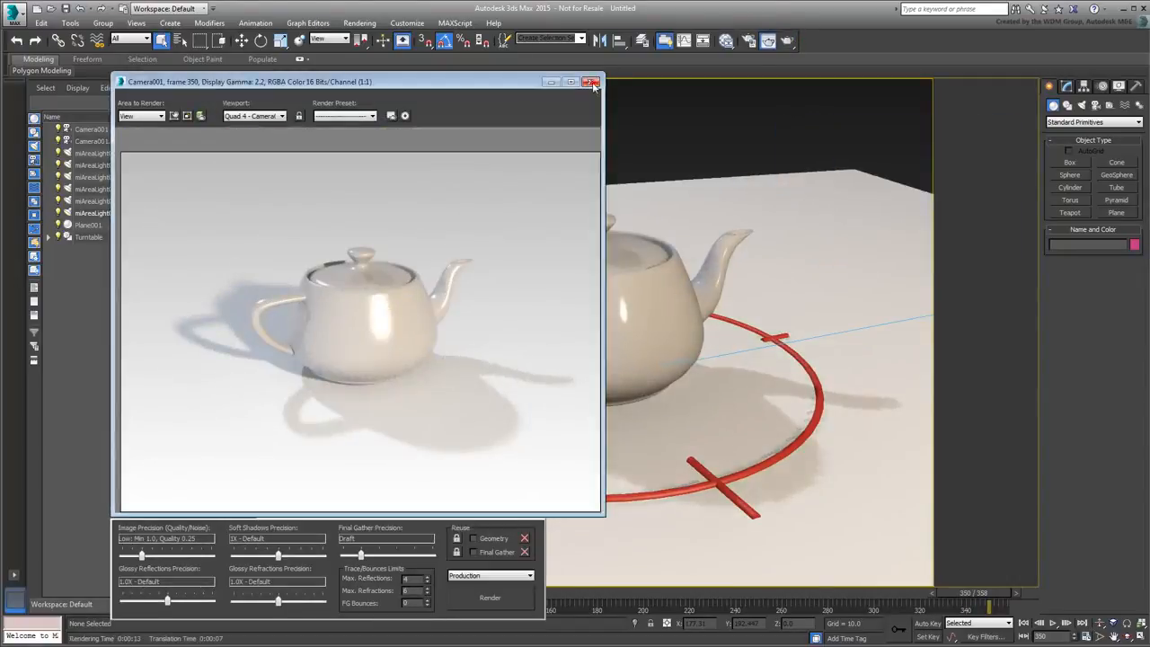
Return the animation to frame 0, expand the Turntable hierarchy and hide Teapot001.
drag(244, 593, 83, 576)
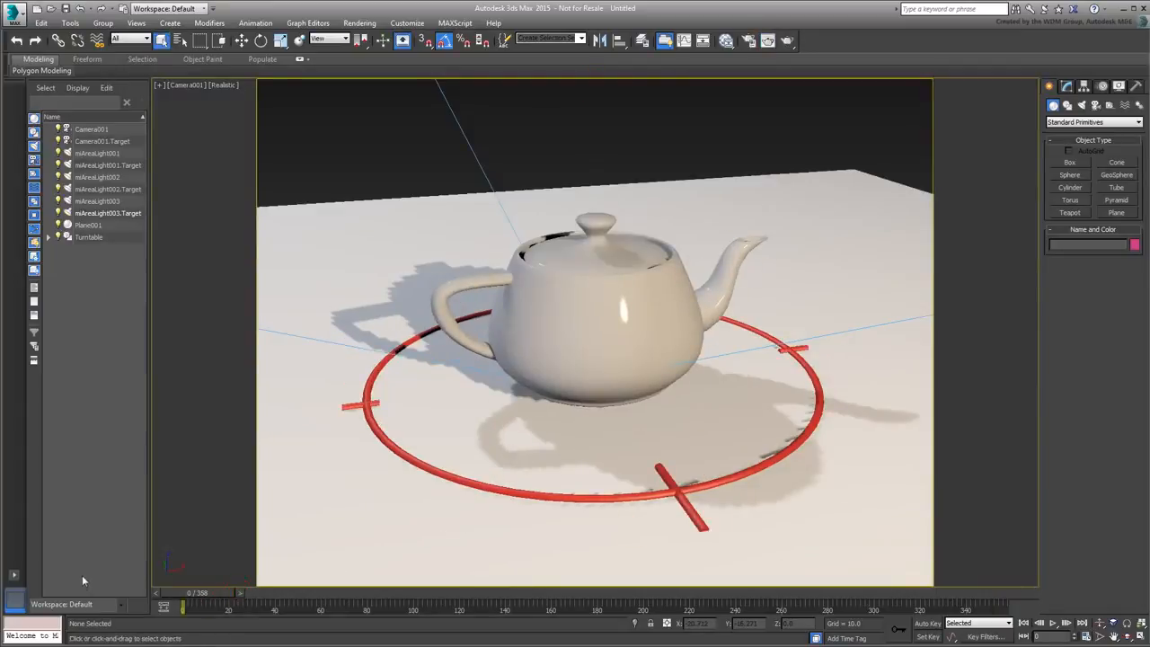
click(50, 237)
click(66, 249)
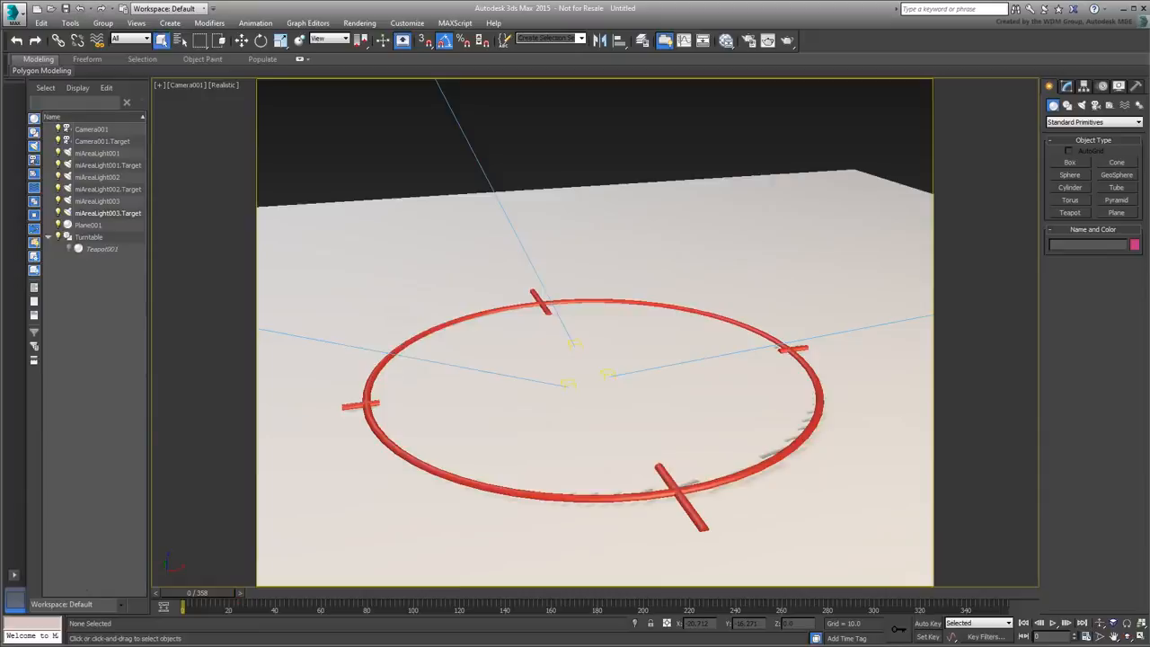
Merge the Boeing_787 model at the turntable's centre and scale it down uniformly to about 1.65%.
drag(785, 351, 583, 383)
click(618, 403)
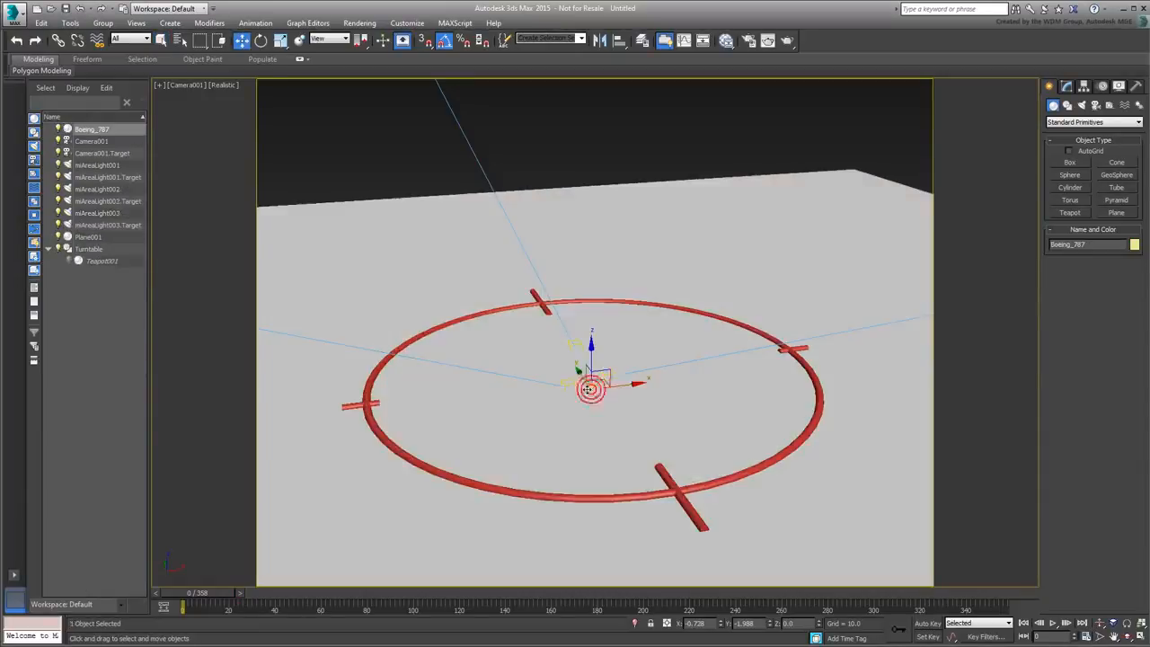
click(280, 41)
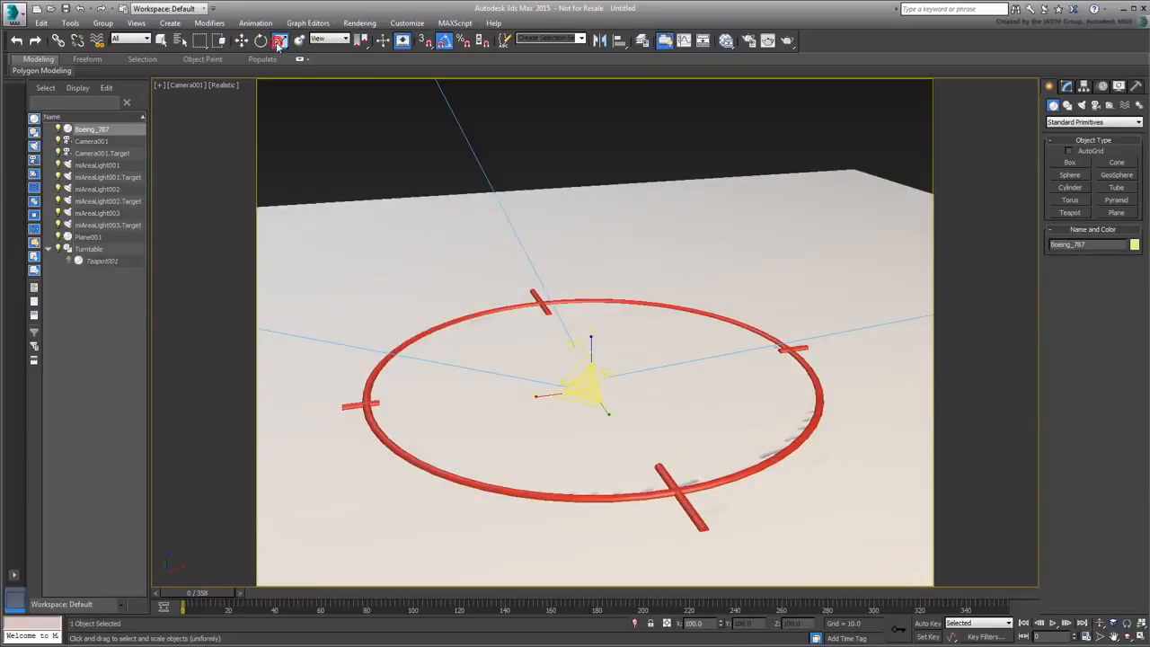
drag(591, 384, 890, 618)
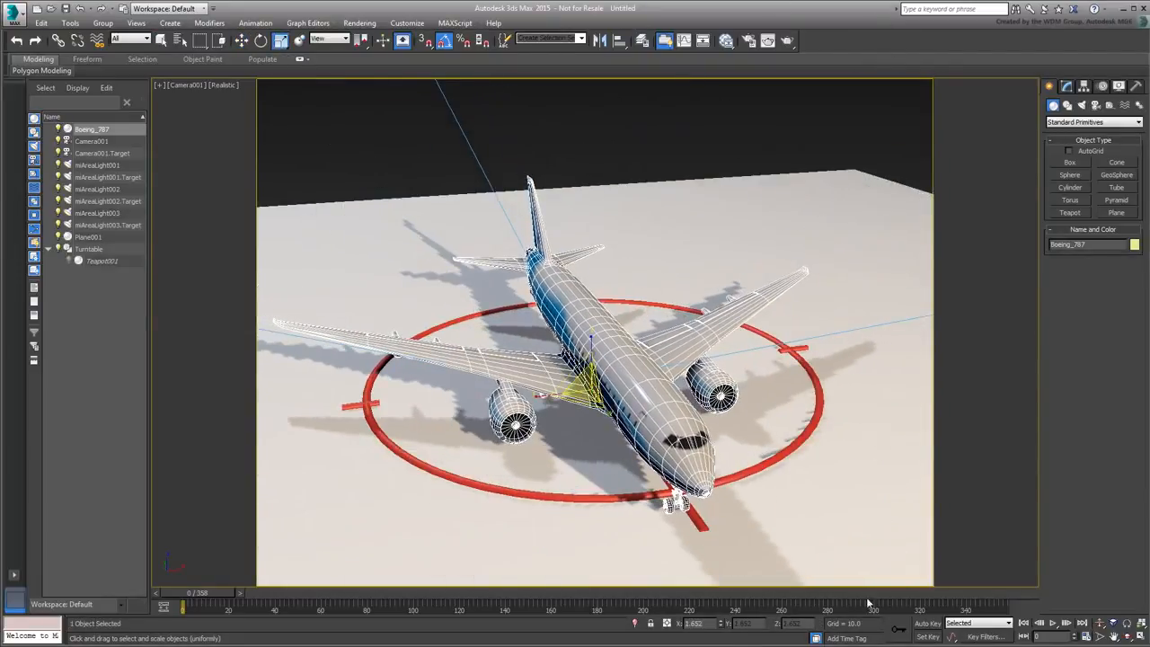
Parent Boeing_787 to Turntable, render the Camera001 view at frame 55, and close the rendered frame window.
drag(94, 129, 77, 249)
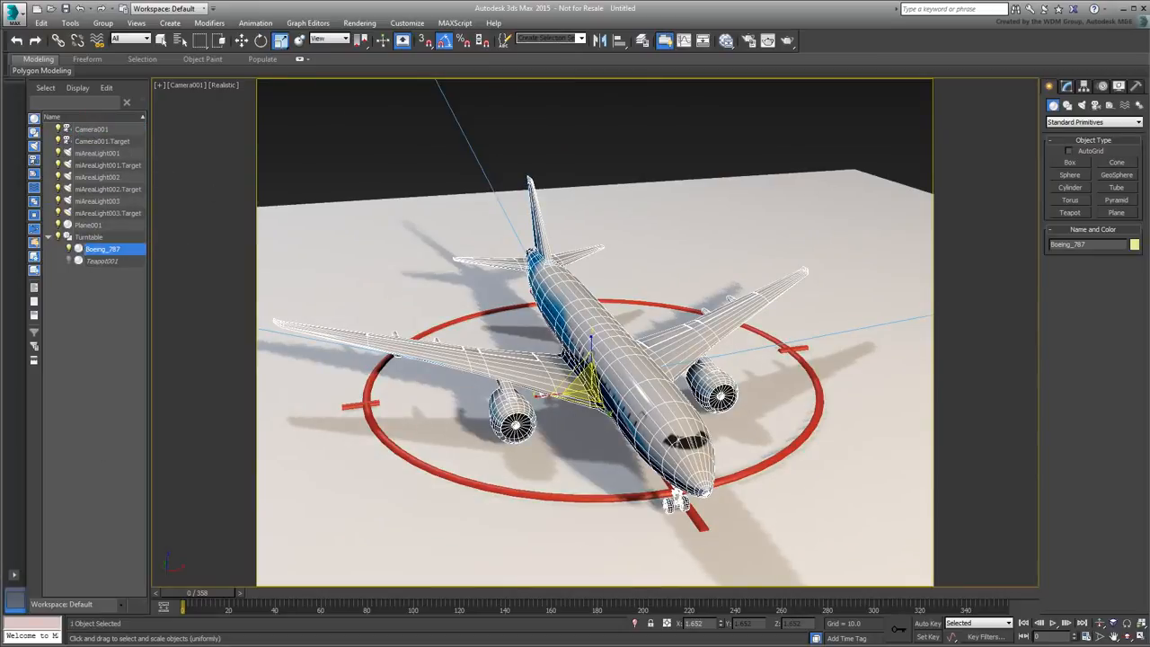
drag(181, 604, 315, 646)
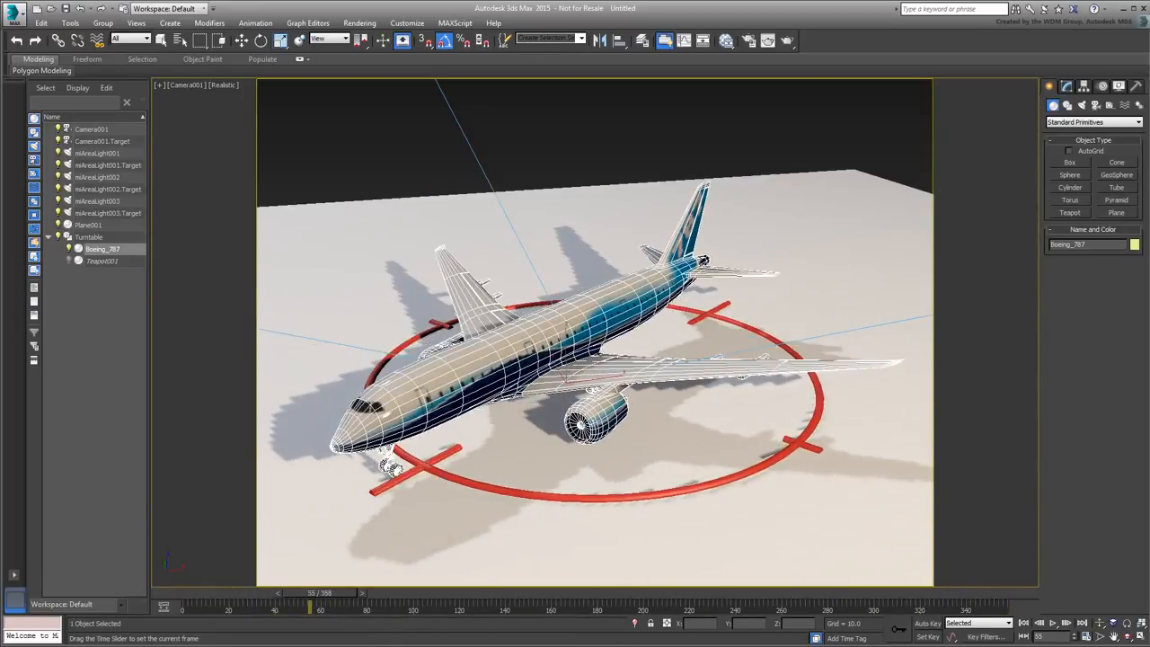
click(787, 40)
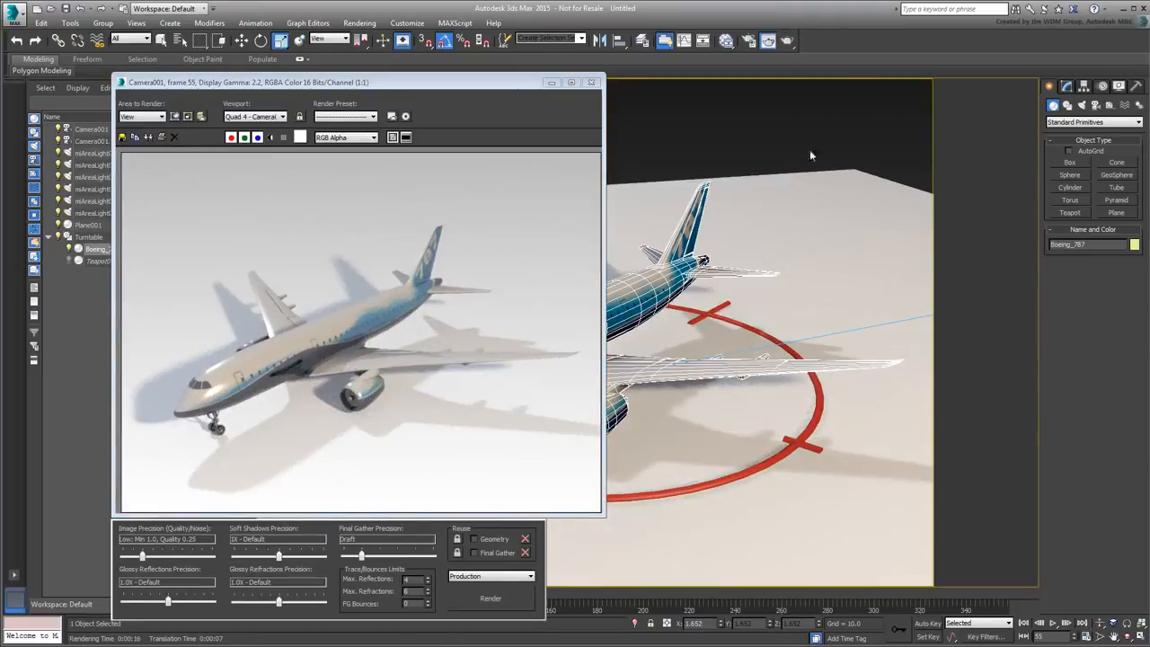
click(590, 82)
Hide Boeing_787 and merge the Bus Station model near the turntable's centre.
click(78, 248)
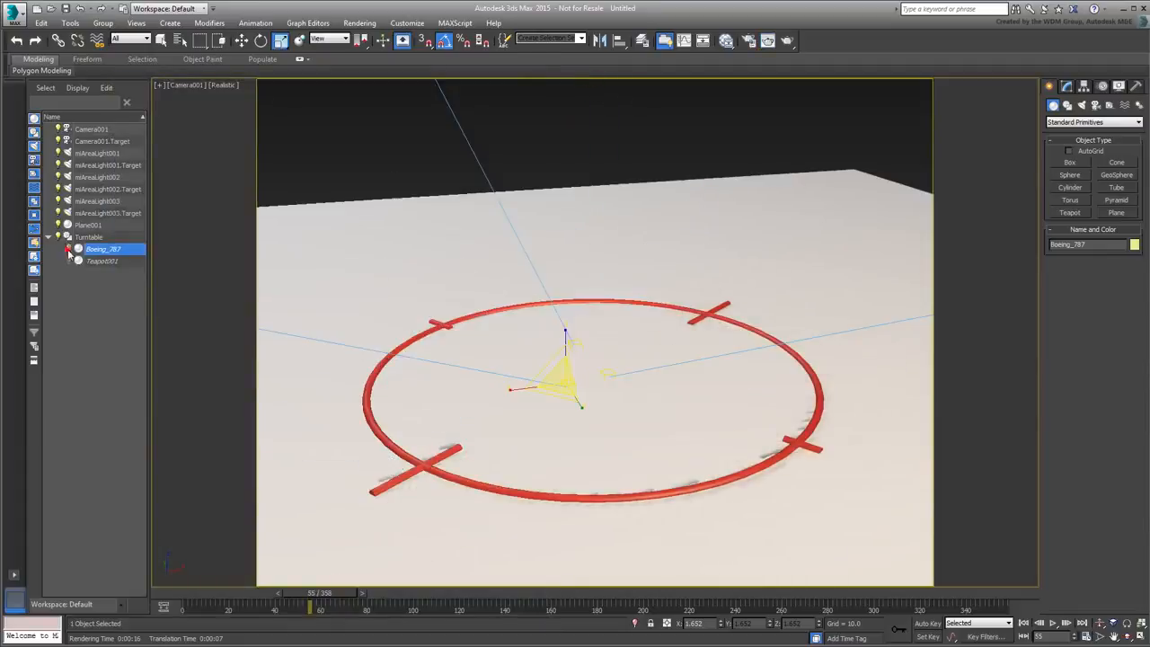
drag(1133, 645, 601, 388)
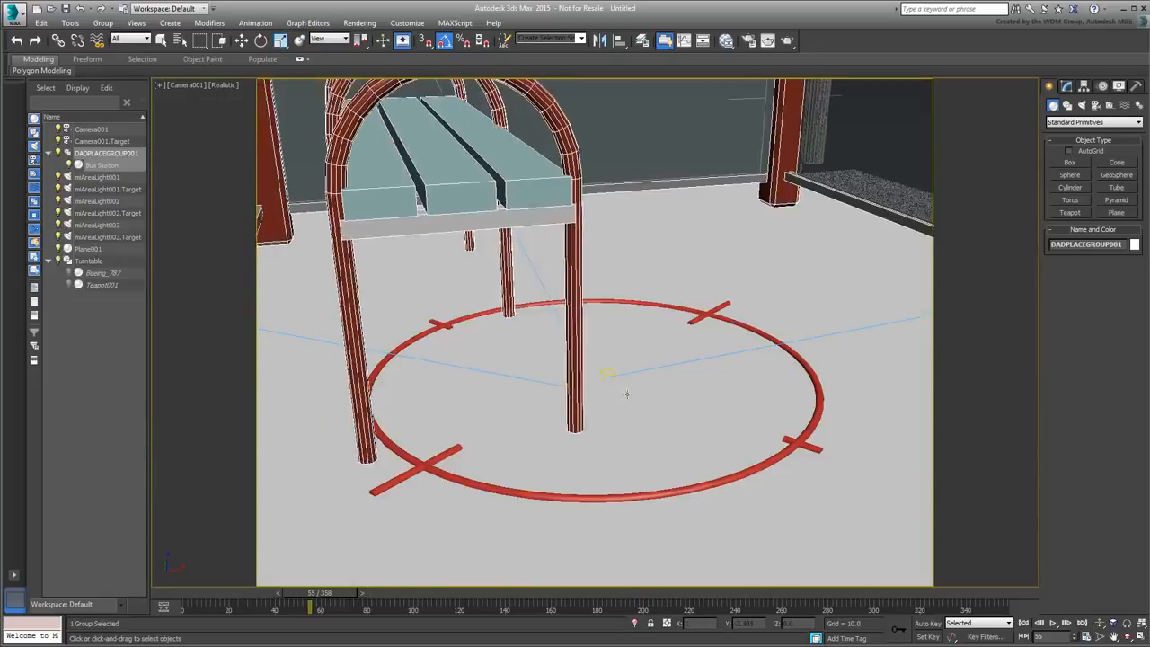
click(644, 396)
Scale the Bus Station down uniformly to about 13.6% and move it to the middle of the turntable ring.
click(281, 43)
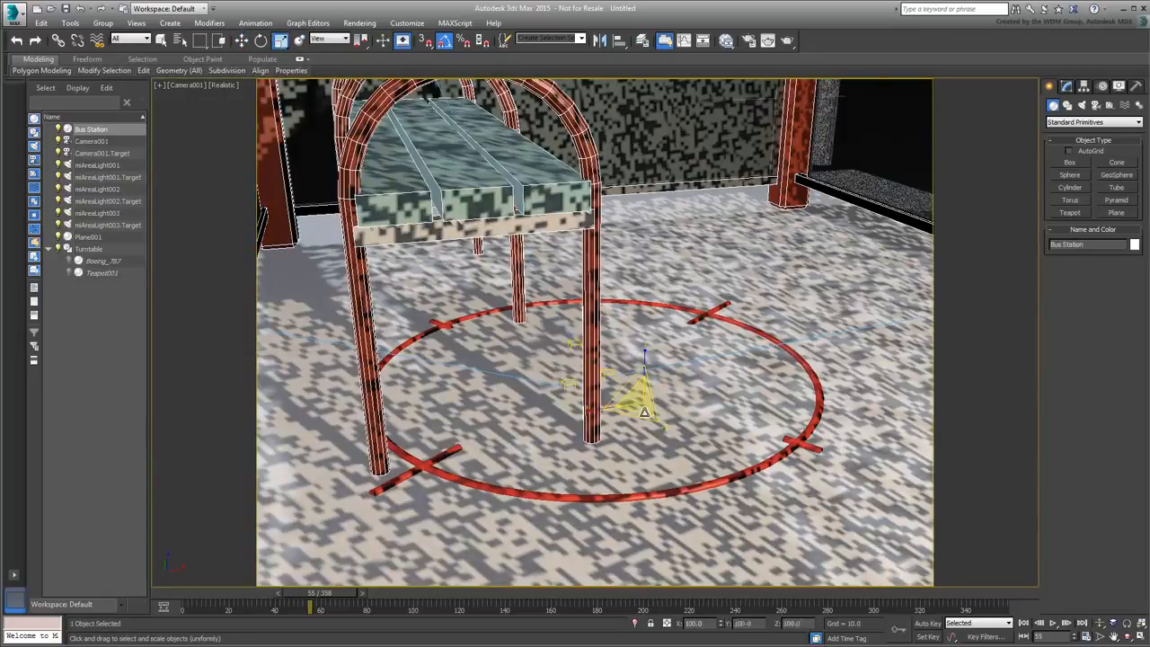
drag(640, 397, 655, 339)
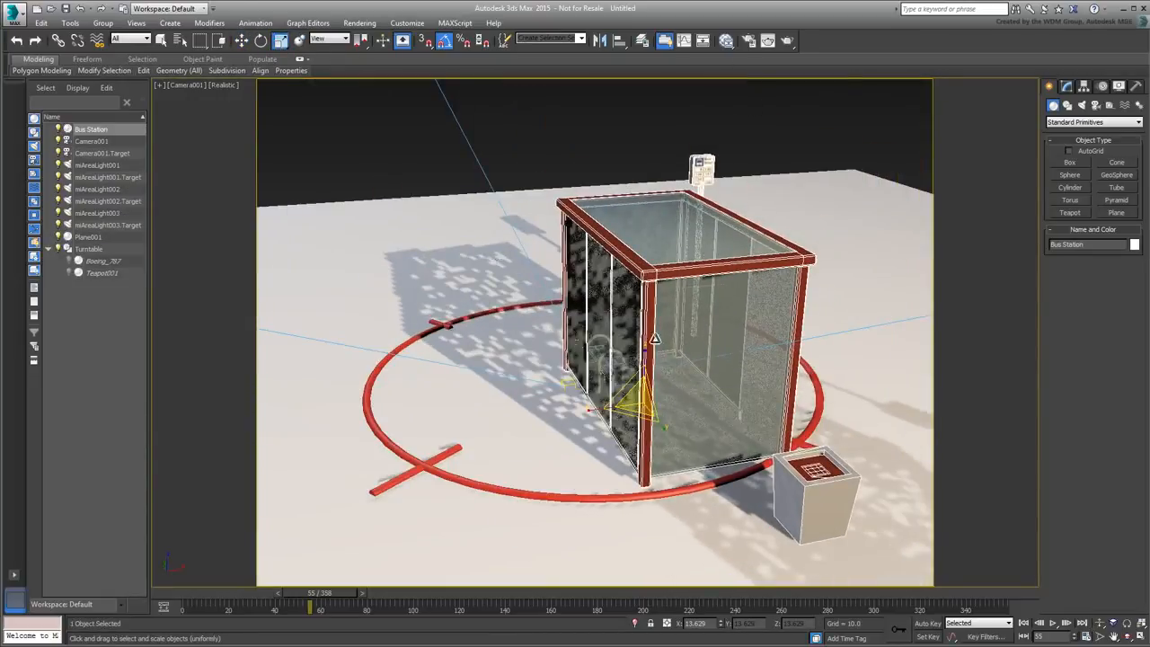
click(243, 42)
drag(654, 403, 577, 372)
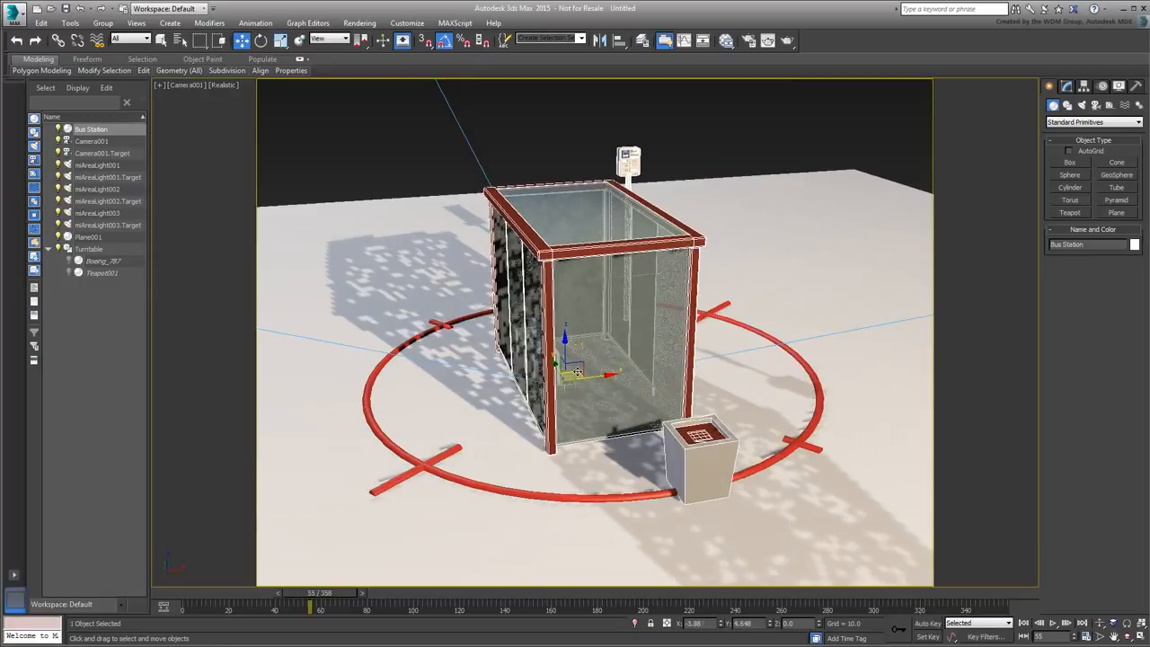
Parent the Bus Station to Turntable at frame 0, render the Camera001 view at frame 133, and close the rendered frame window.
click(181, 601)
drag(88, 133, 89, 249)
drag(183, 607, 489, 610)
key(shift+q)
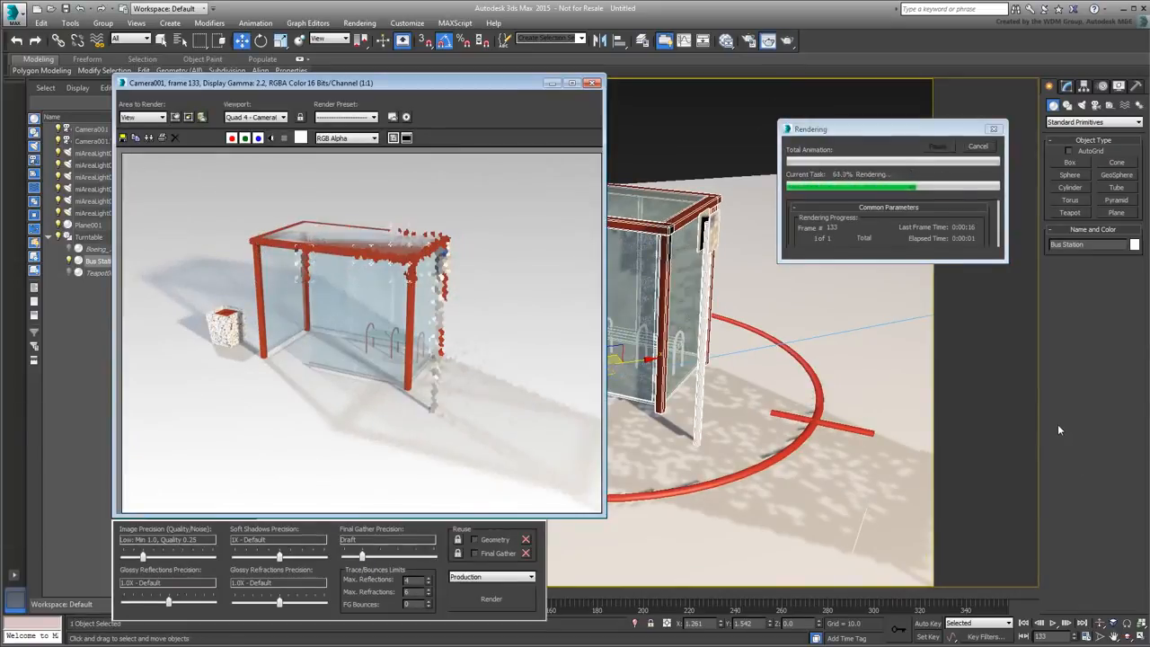
click(591, 82)
Hide the Bus Station and merge the catapult model at the turntable's centre.
click(73, 262)
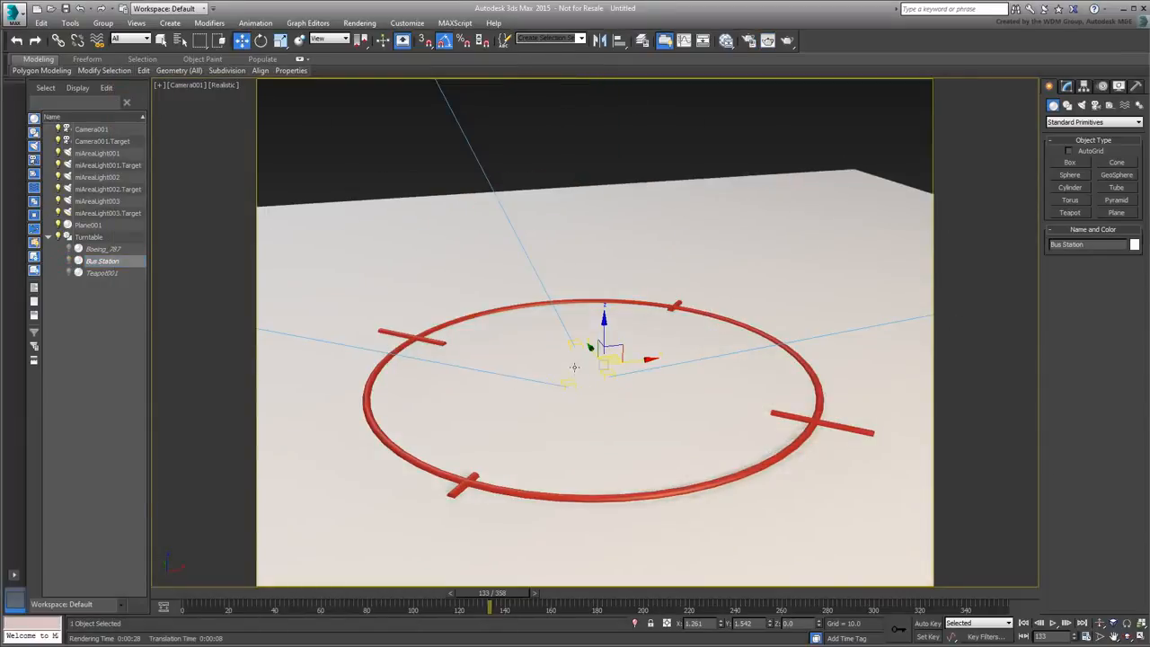
drag(574, 366, 575, 367)
click(608, 390)
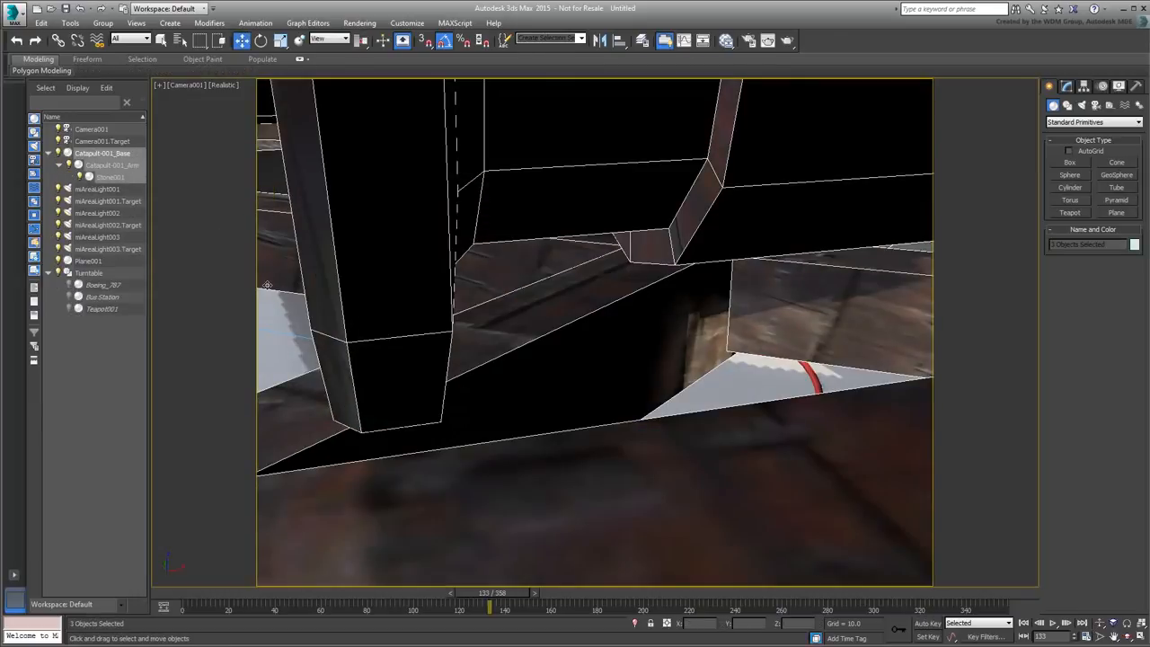
Select only Catapult-001_Base and scale the catapult down uniformly to about 19.3%.
click(215, 272)
click(105, 154)
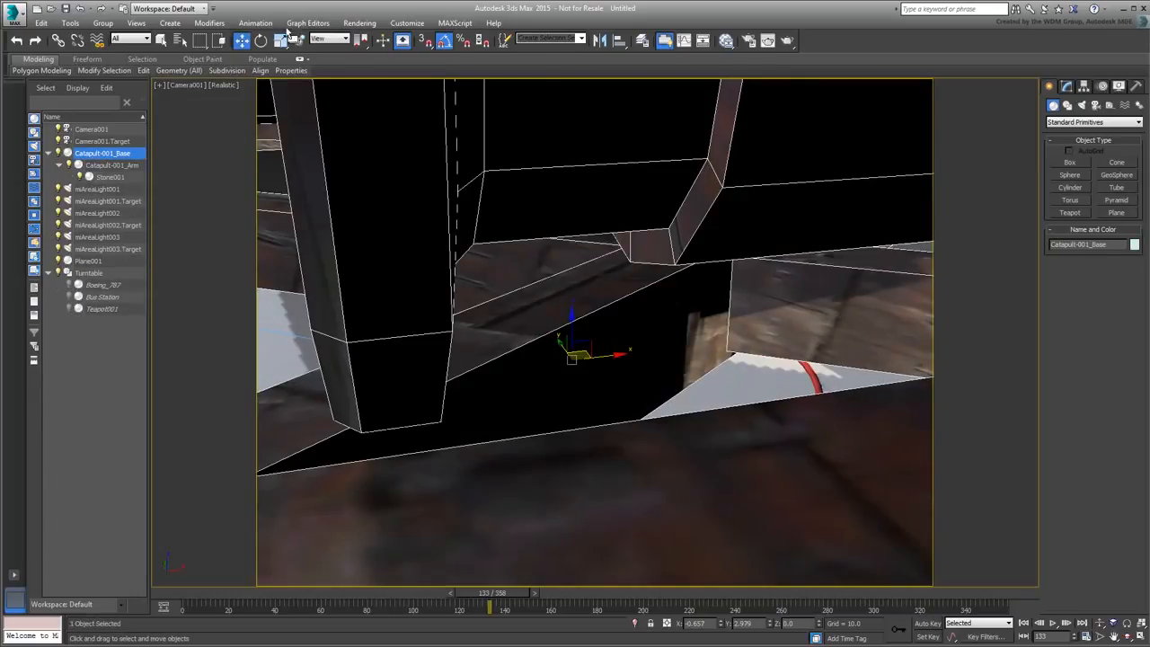
click(282, 40)
drag(571, 357, 585, 622)
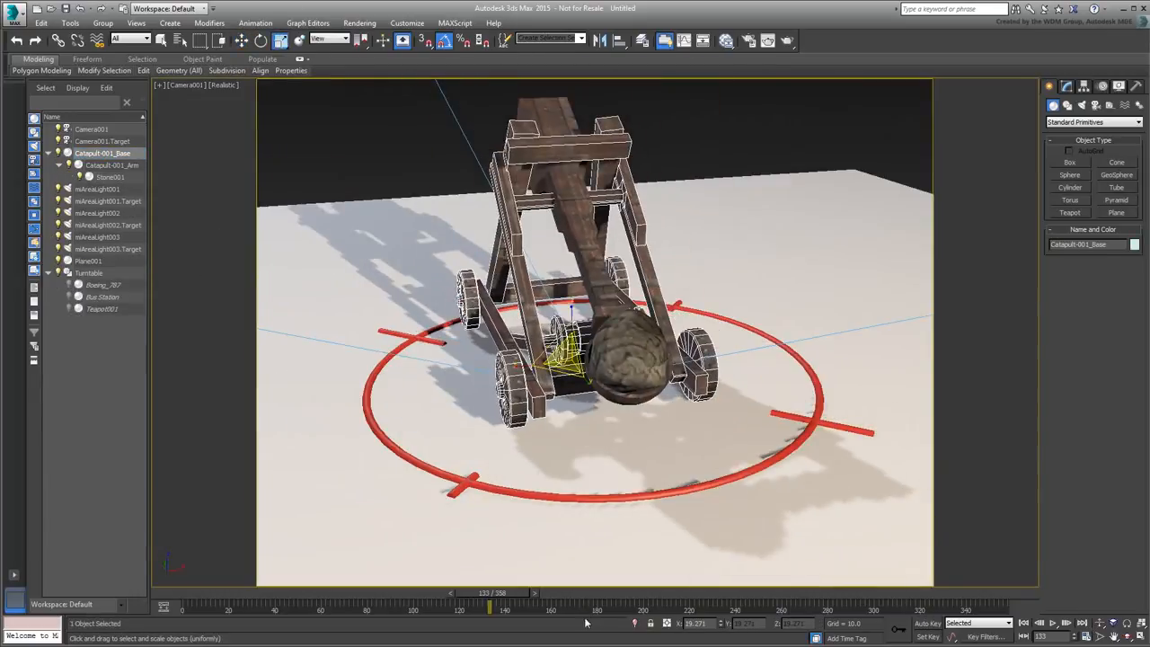
Rotate the catapult about its vertical axis and return the animation to frame 0, giving it a Z rotation of 110°.
click(260, 42)
drag(544, 376, 631, 383)
click(178, 596)
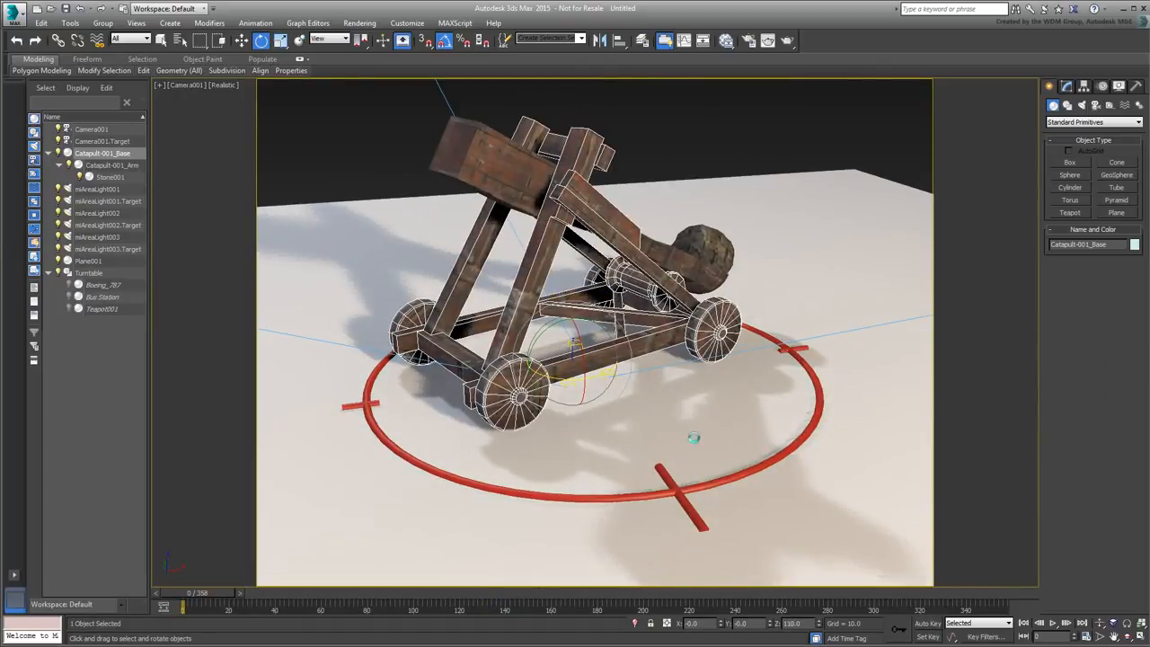
Merge the Beast model onto the ground plane in front of the catapult.
drag(694, 437, 697, 442)
click(744, 460)
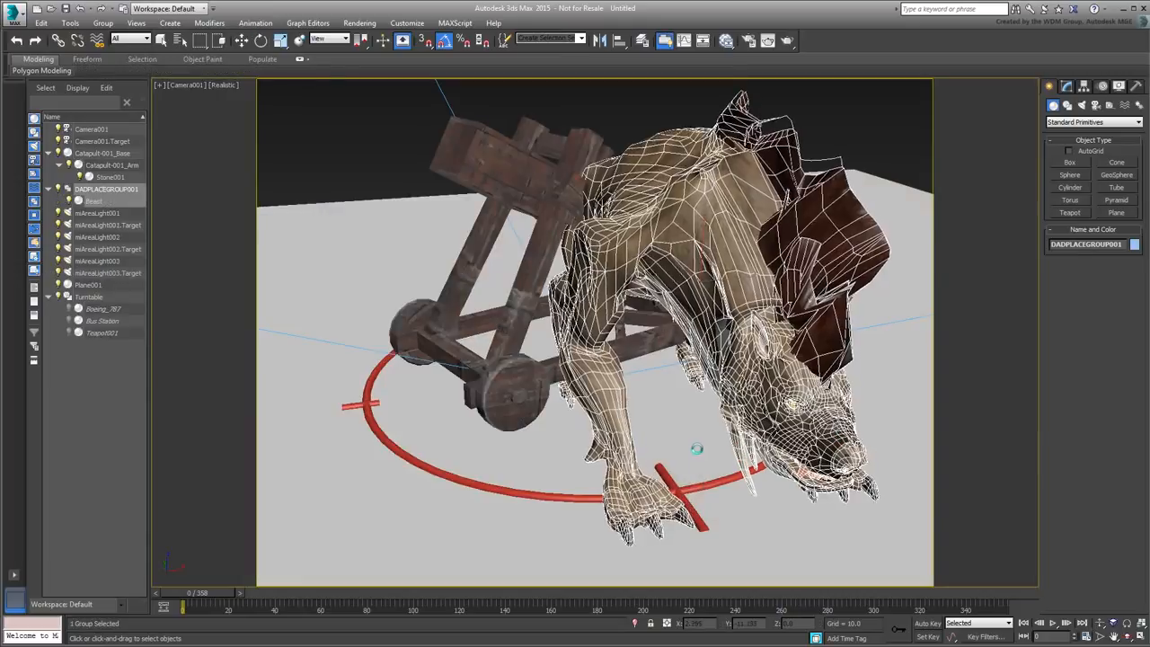
click(700, 449)
Scale the Beast down, move it onto the ring's front marker, and rotate it to -50° about Z.
click(281, 39)
drag(694, 430, 698, 541)
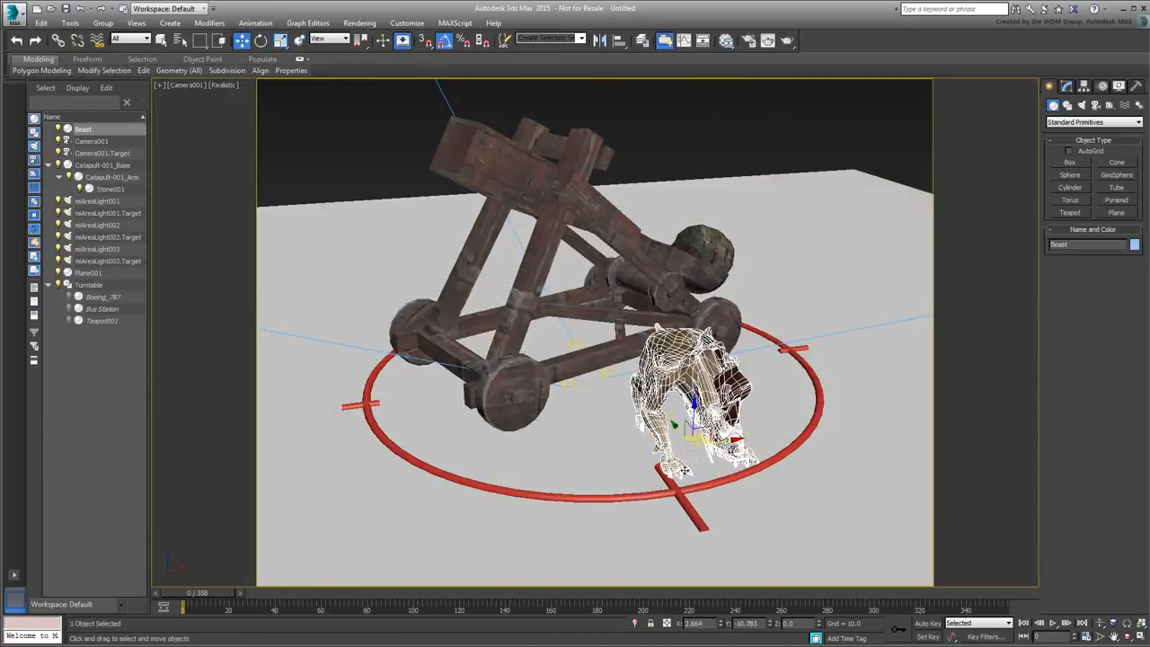
click(261, 40)
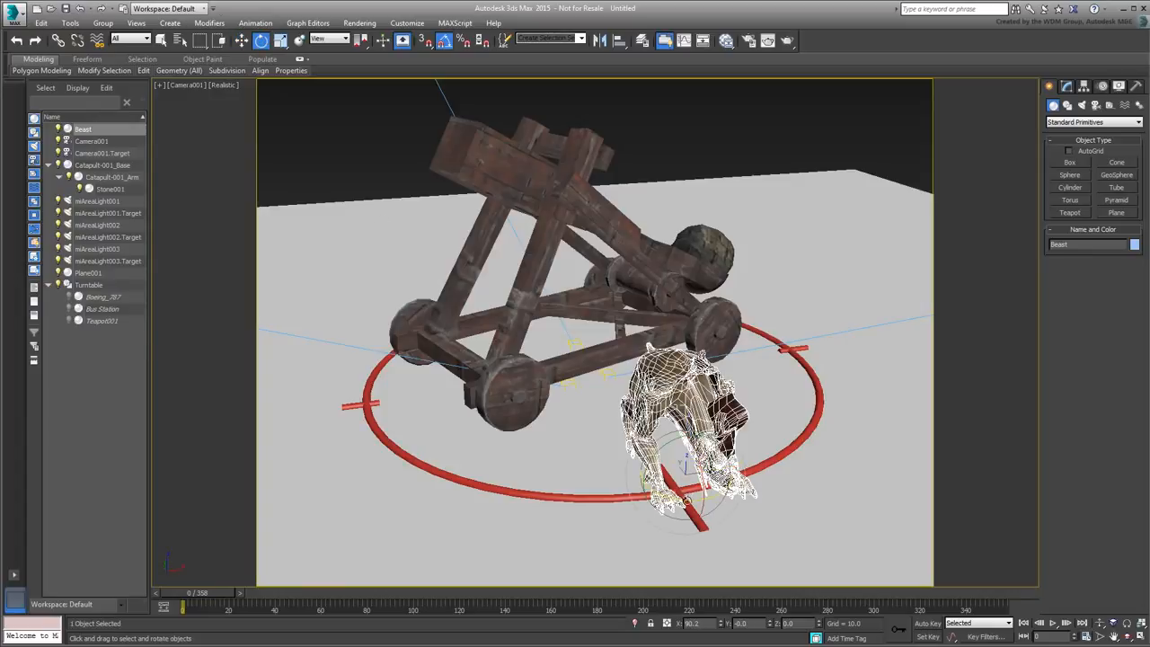
drag(687, 500, 653, 500)
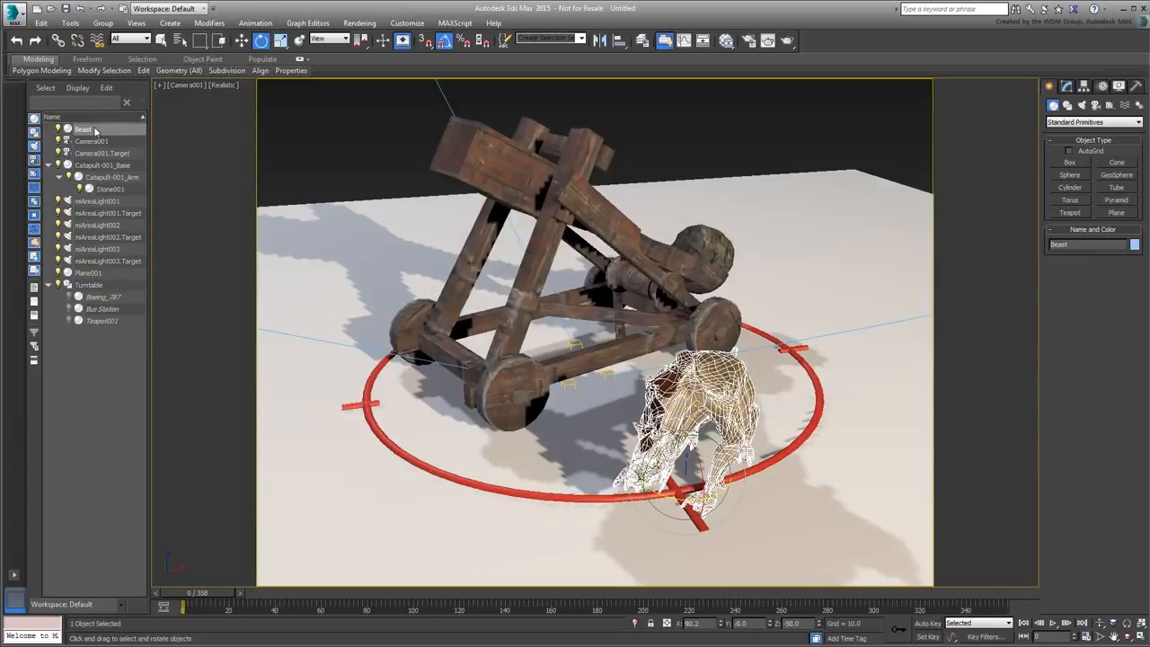
Parent Beast and Catapult-001_Base to Turntable, scrub the animation to check them, and render the Camera001 view at frame 0.
drag(95, 131, 90, 284)
drag(101, 153, 97, 278)
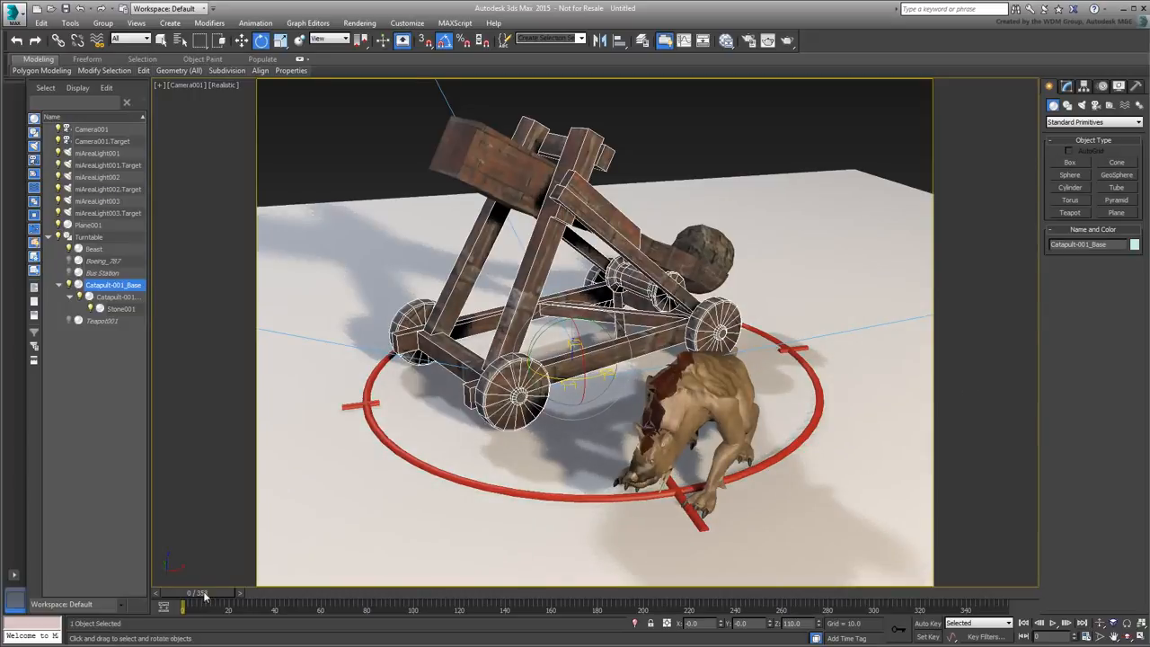
drag(205, 595, 199, 620)
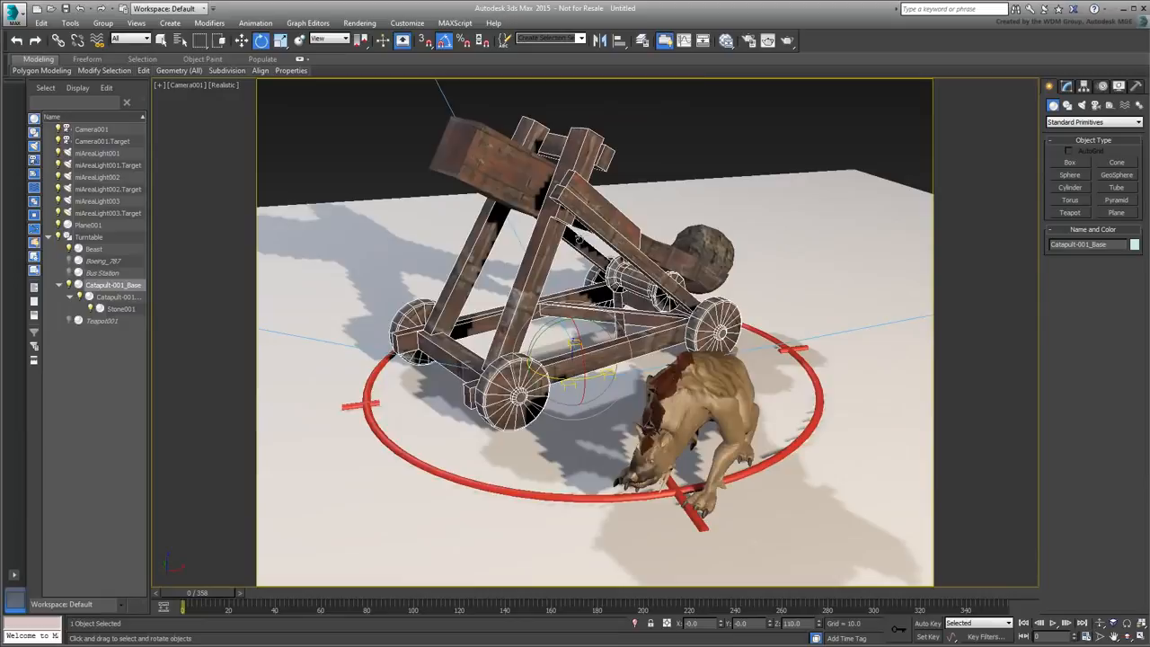
click(787, 42)
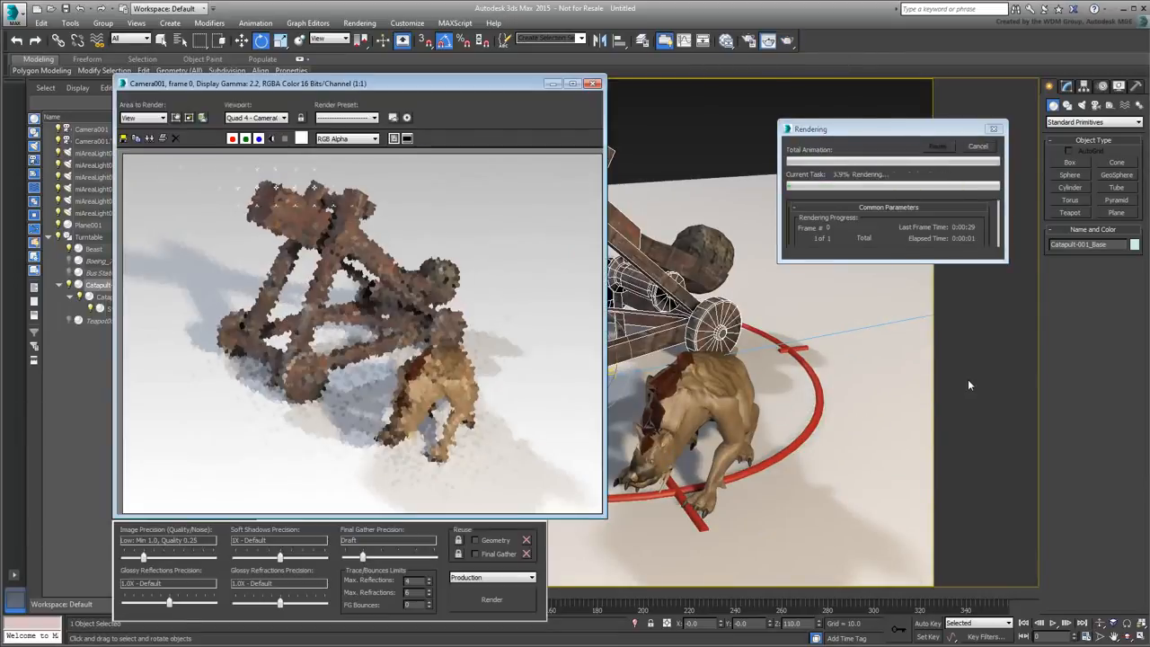